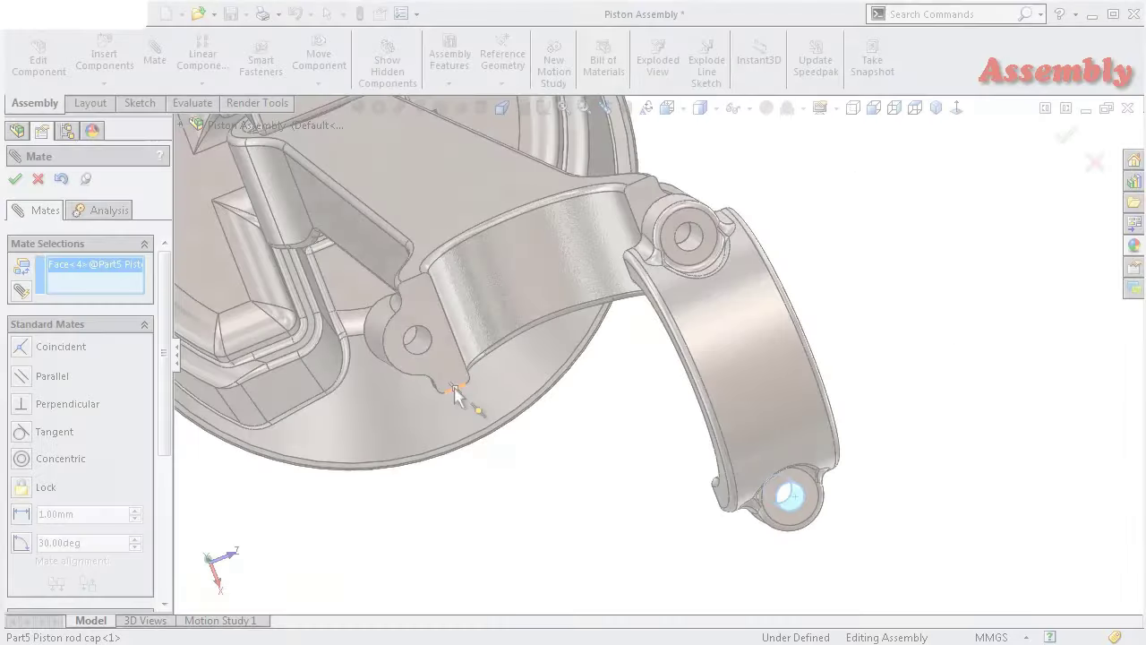
# - Pick the piston rod's matching hole as the second face and accept the Concentric mate
pyautogui.scroll(-3, 455, 394)
pyautogui.scroll(-2, 483, 391)
pyautogui.scroll(-3, 466, 381)
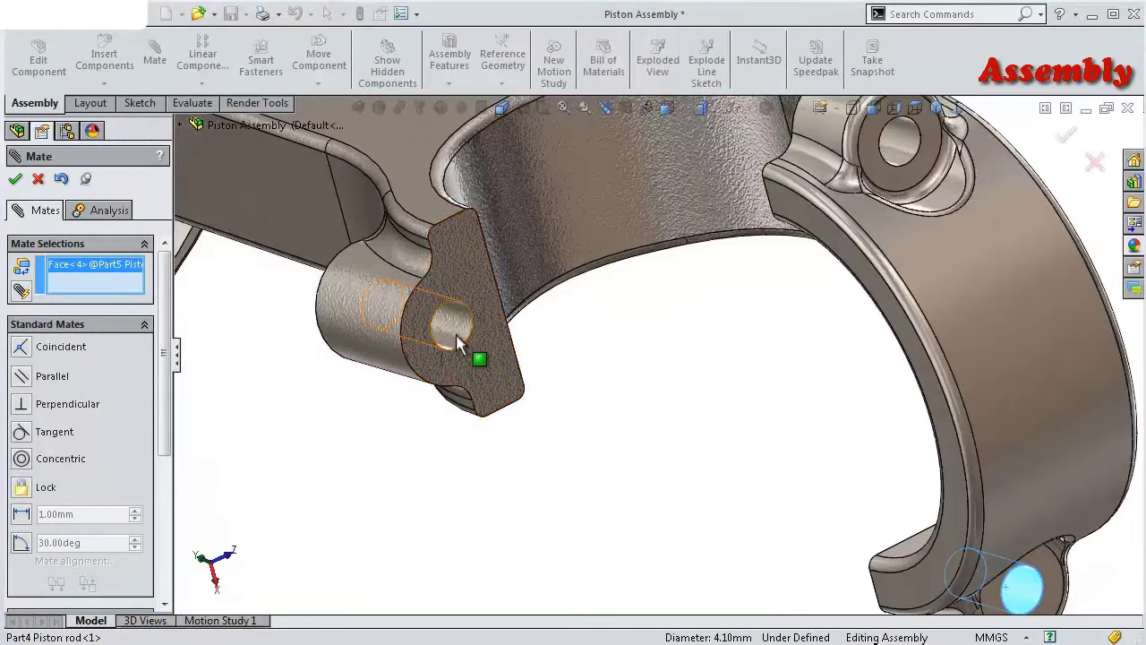
pyautogui.click(459, 336)
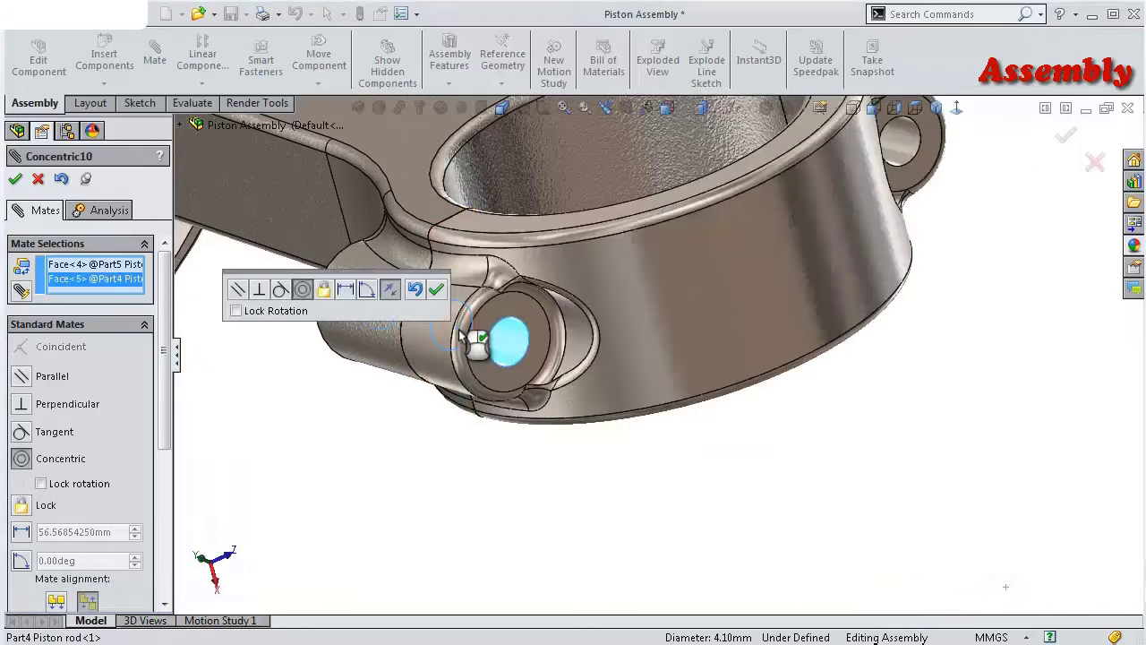
pyautogui.click(436, 288)
# - Orbit around the piston and the rod's big end to inspect the mated rod cap
pyautogui.scroll(3, 689, 337)
pyautogui.scroll(3, 689, 337)
pyautogui.scroll(2, 741, 291)
pyautogui.moveTo(741, 291)
pyautogui.mouseDown(button='middle')
pyautogui.moveTo(754, 353)
pyautogui.moveTo(739, 421)
pyautogui.moveTo(744, 378)
pyautogui.mouseUp(button='middle')
pyautogui.scroll(2, 598, 236)
pyautogui.scroll(-1, 600, 238)
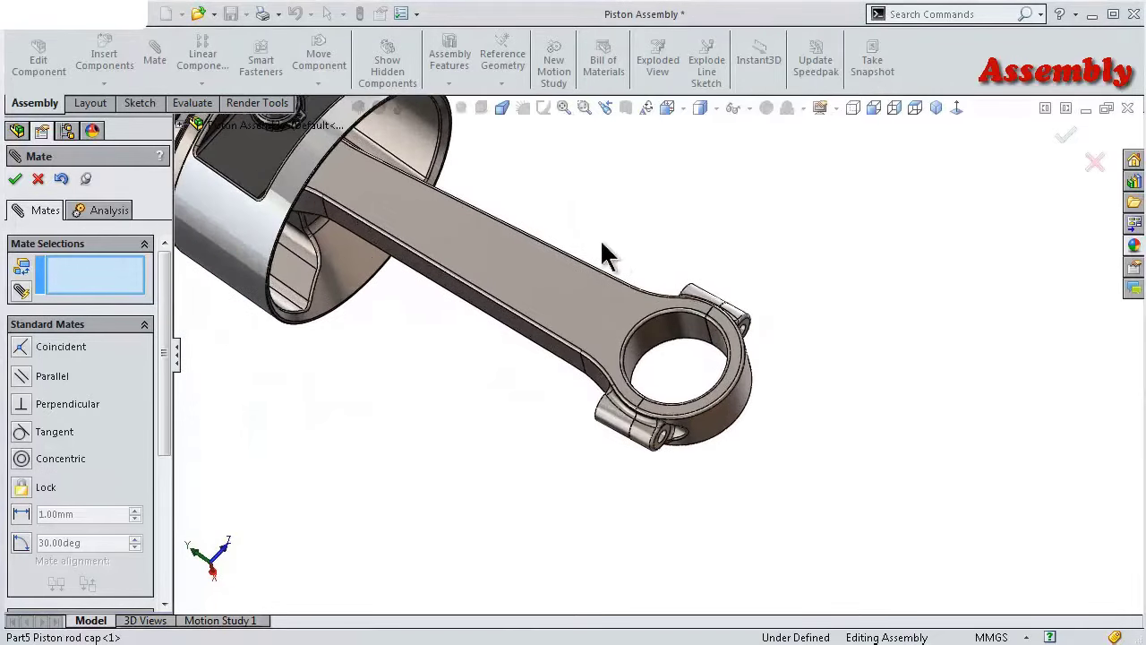
pyautogui.moveTo(601, 250)
pyautogui.mouseDown(button='middle')
pyautogui.moveTo(637, 307)
pyautogui.moveTo(725, 324)
pyautogui.moveTo(877, 317)
pyautogui.moveTo(882, 276)
pyautogui.moveTo(860, 265)
pyautogui.moveTo(732, 331)
pyautogui.moveTo(677, 307)
pyautogui.mouseUp(button='middle')
pyautogui.scroll(1, 859, 265)
pyautogui.scroll(-1, 474, 437)
pyautogui.scroll(-2, 528, 456)
pyautogui.moveTo(528, 457)
pyautogui.mouseDown(button='middle')
pyautogui.moveTo(509, 453)
pyautogui.moveTo(495, 471)
pyautogui.mouseUp(button='middle')
pyautogui.scroll(2, 537, 474)
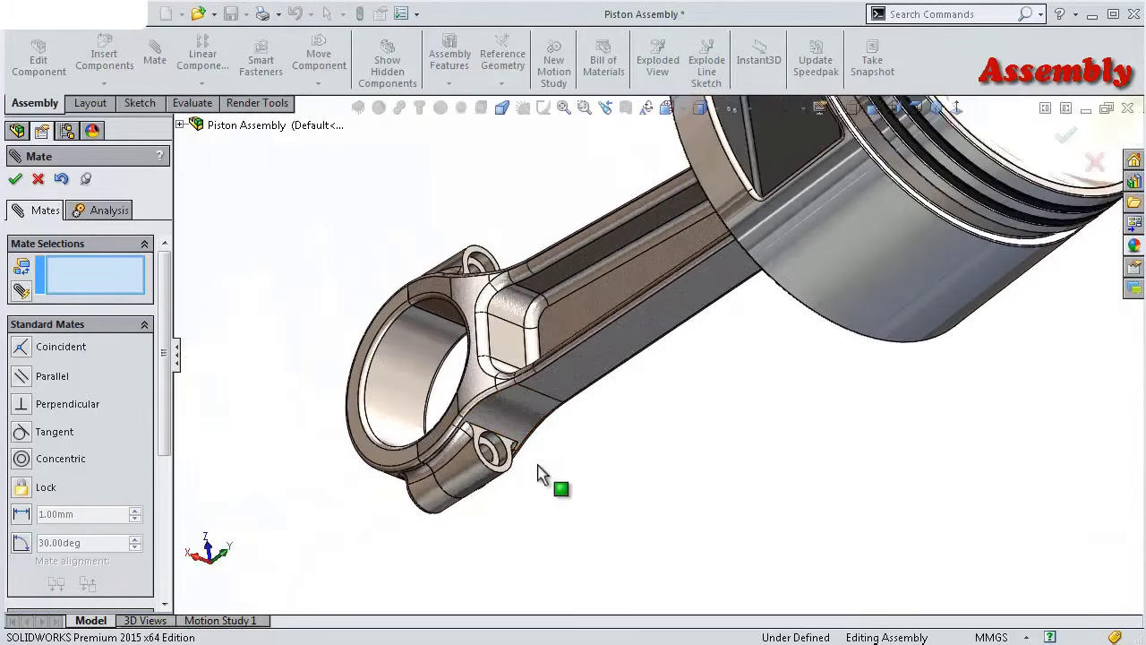
# - In the Design Library, expand Toolbox > ISO > Bolts and Screws and browse its categories
pyautogui.click(1130, 201)
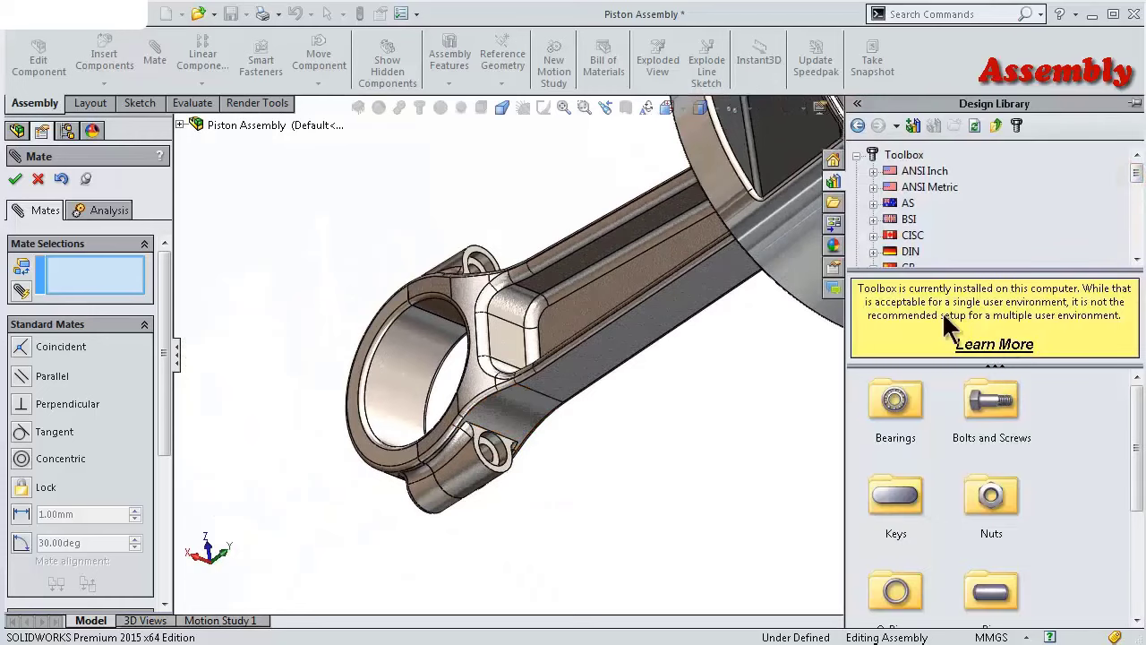
pyautogui.moveTo(1138, 439); pyautogui.dragTo(1135, 459)
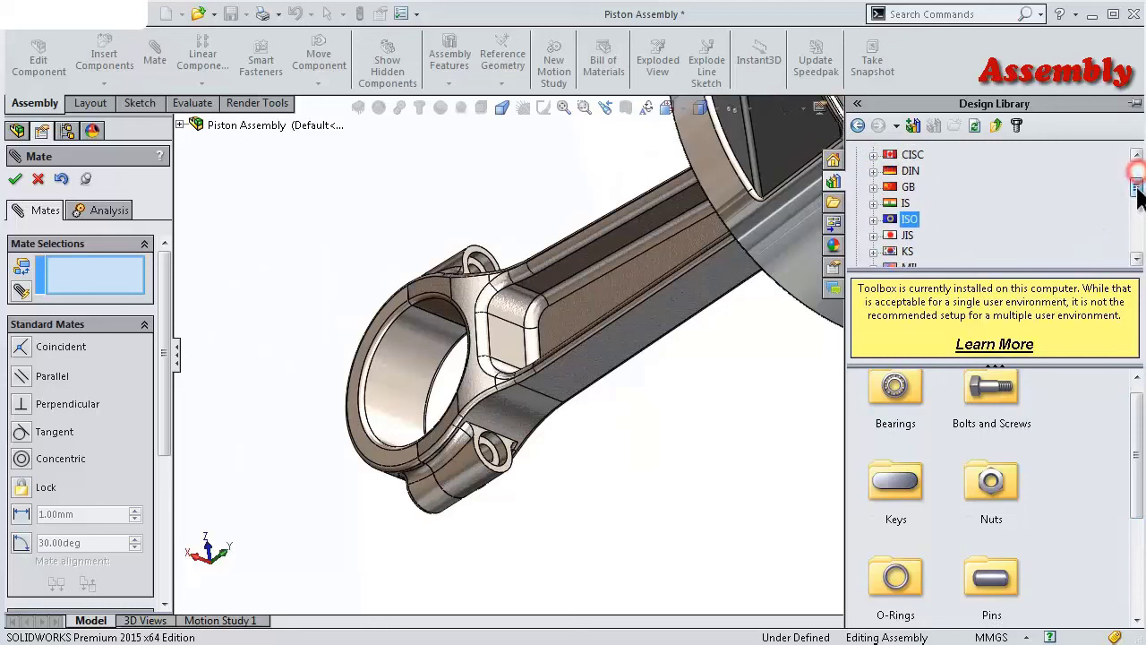
pyautogui.moveTo(1137, 190); pyautogui.dragTo(996, 199)
pyautogui.click(872, 186)
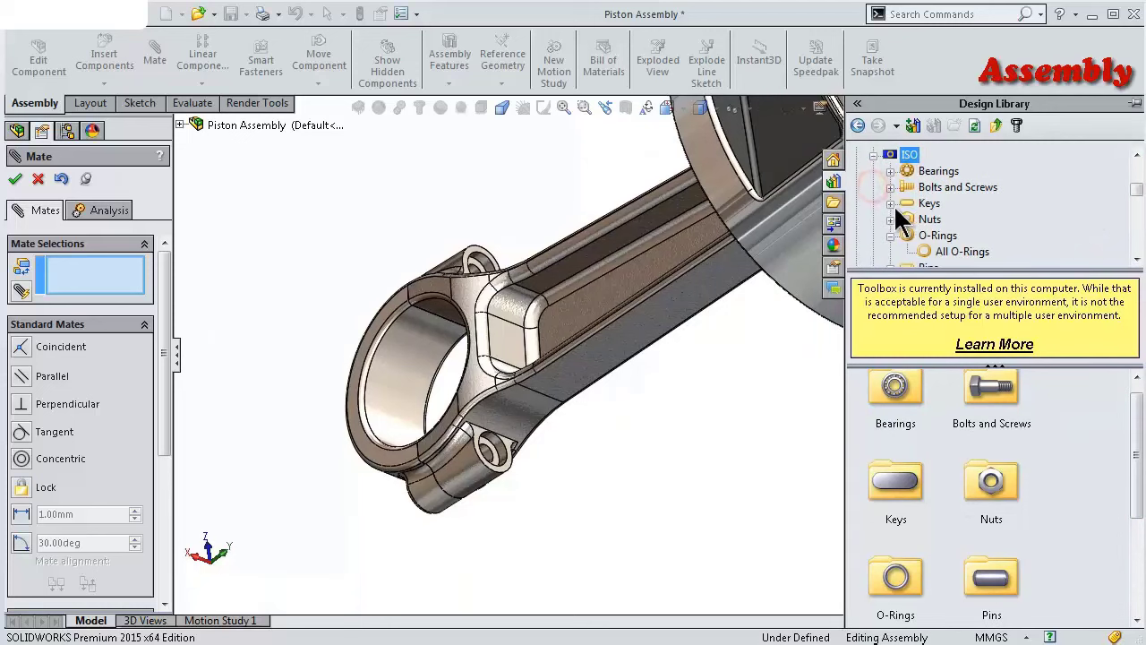
pyautogui.click(889, 187)
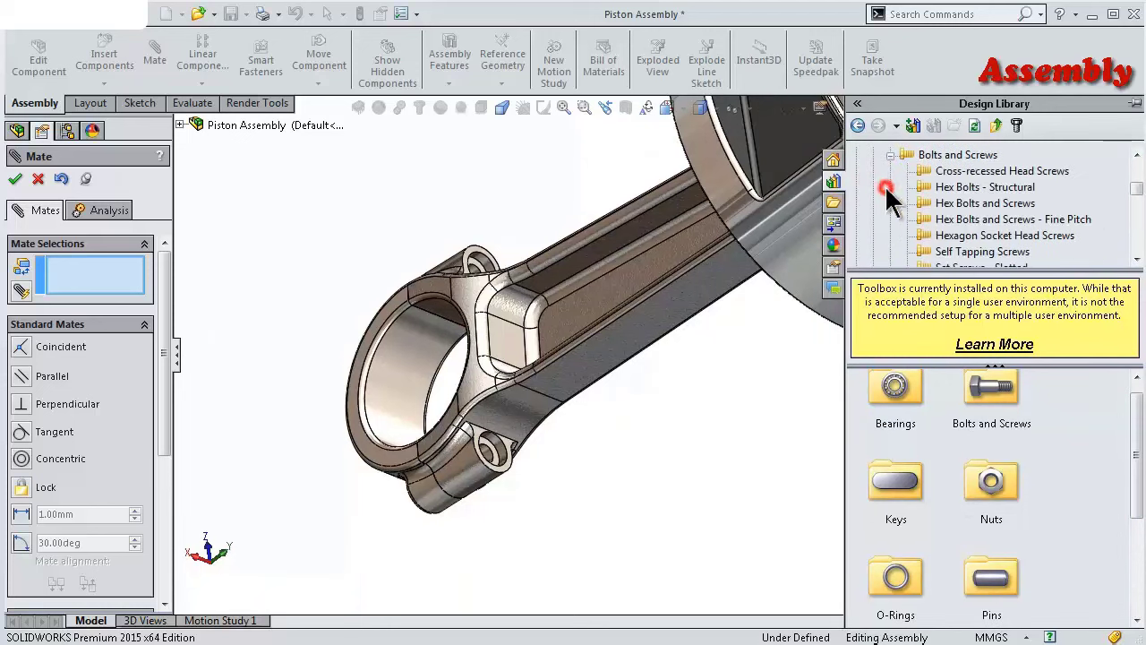
pyautogui.click(989, 171)
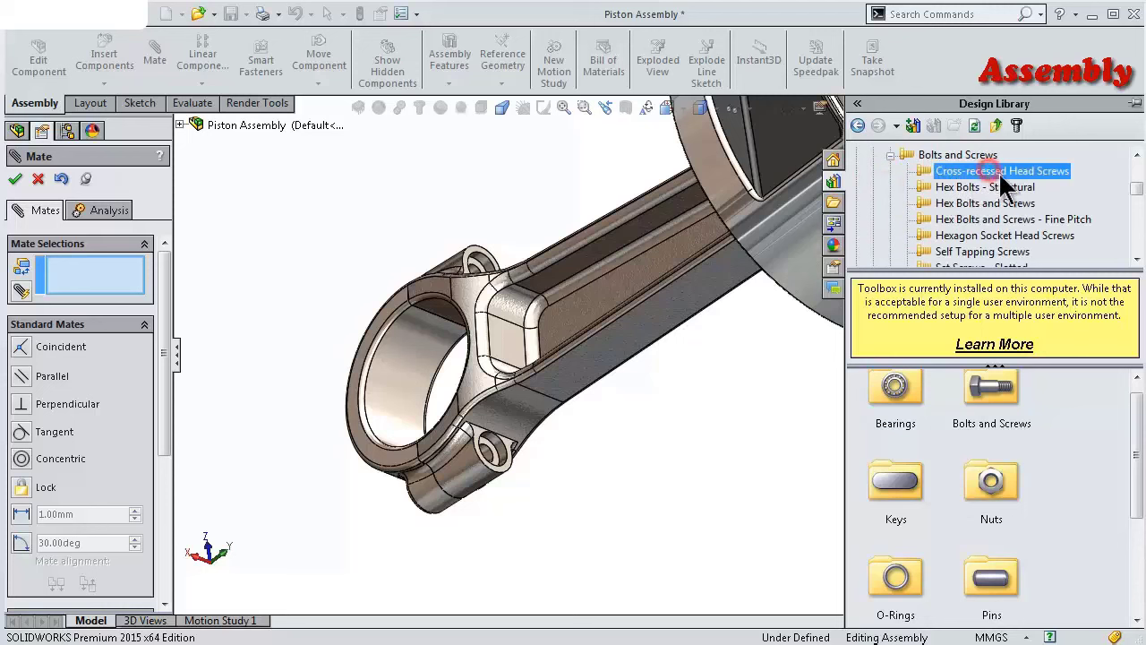
pyautogui.click(1016, 220)
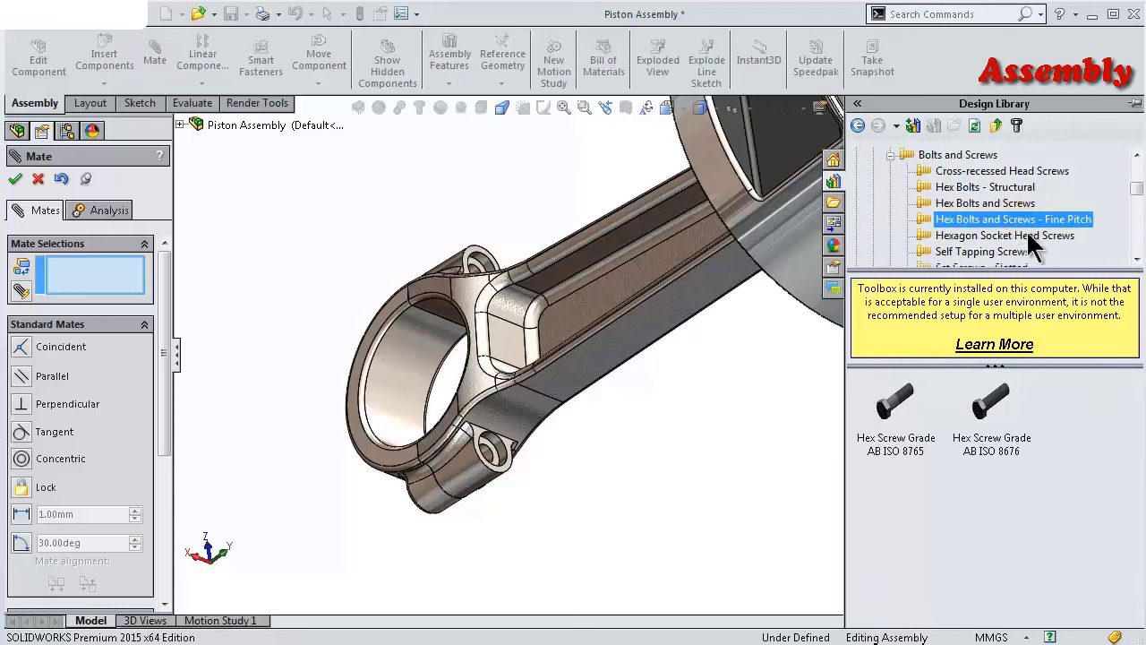
pyautogui.scroll(-3, 811, 370)
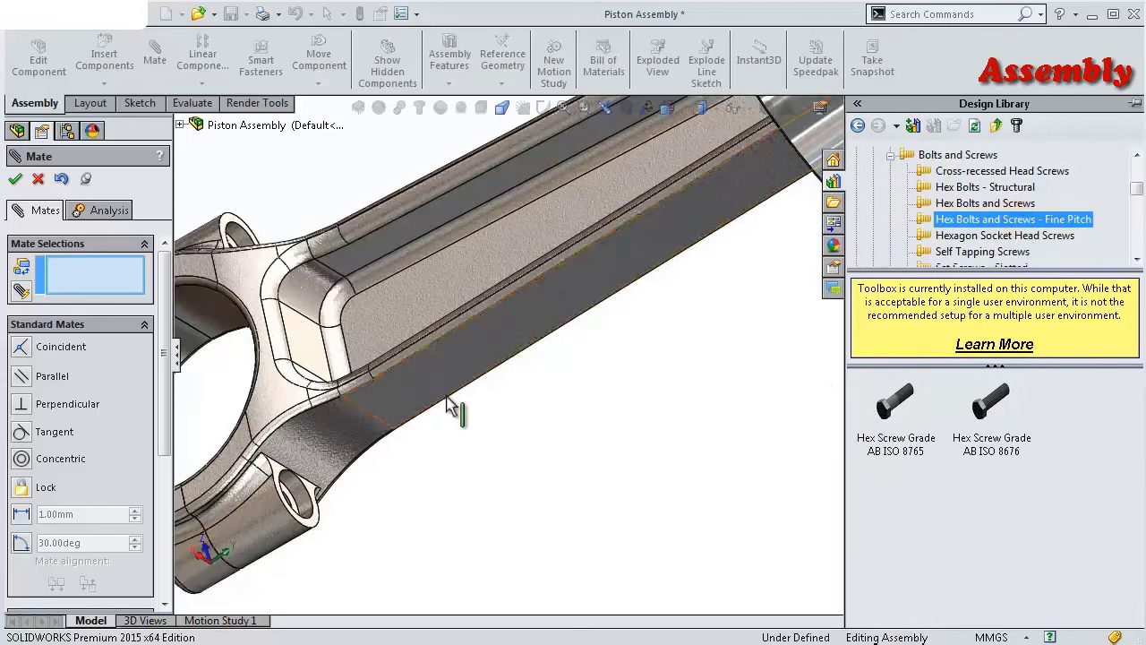
pyautogui.scroll(3, 511, 447)
pyautogui.scroll(-5, 794, 407)
pyautogui.scroll(-2, 791, 396)
pyautogui.scroll(4, 529, 371)
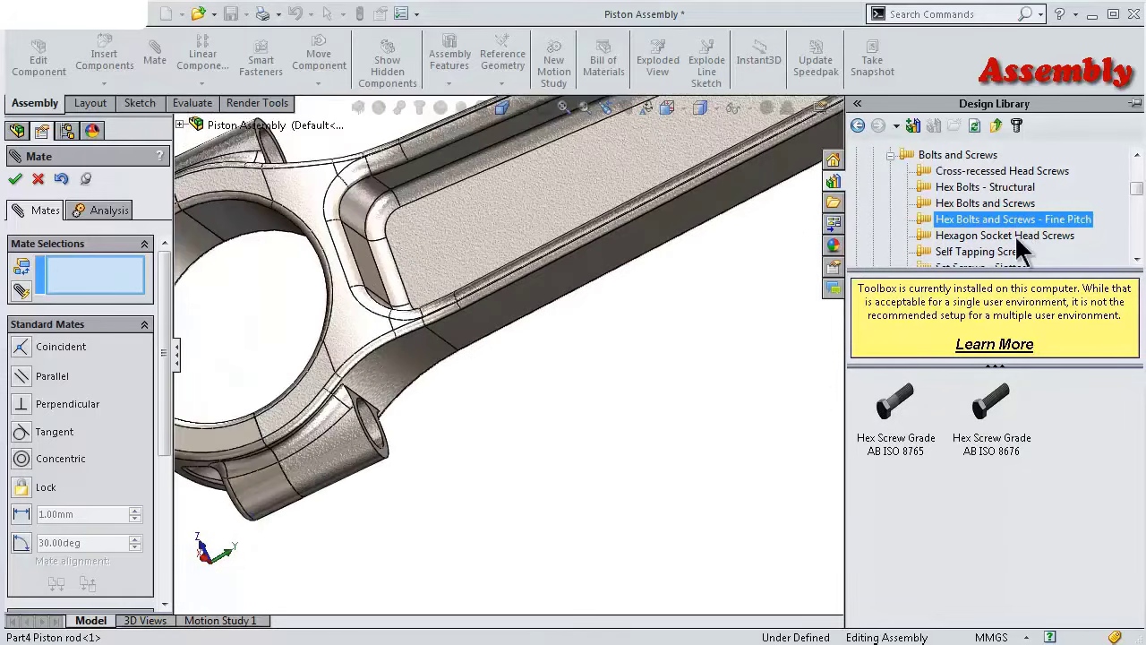
# - Drag Hex Socket Head ISO 4762 from Hexagon Socket Head Screws into the viewport
pyautogui.click(996, 238)
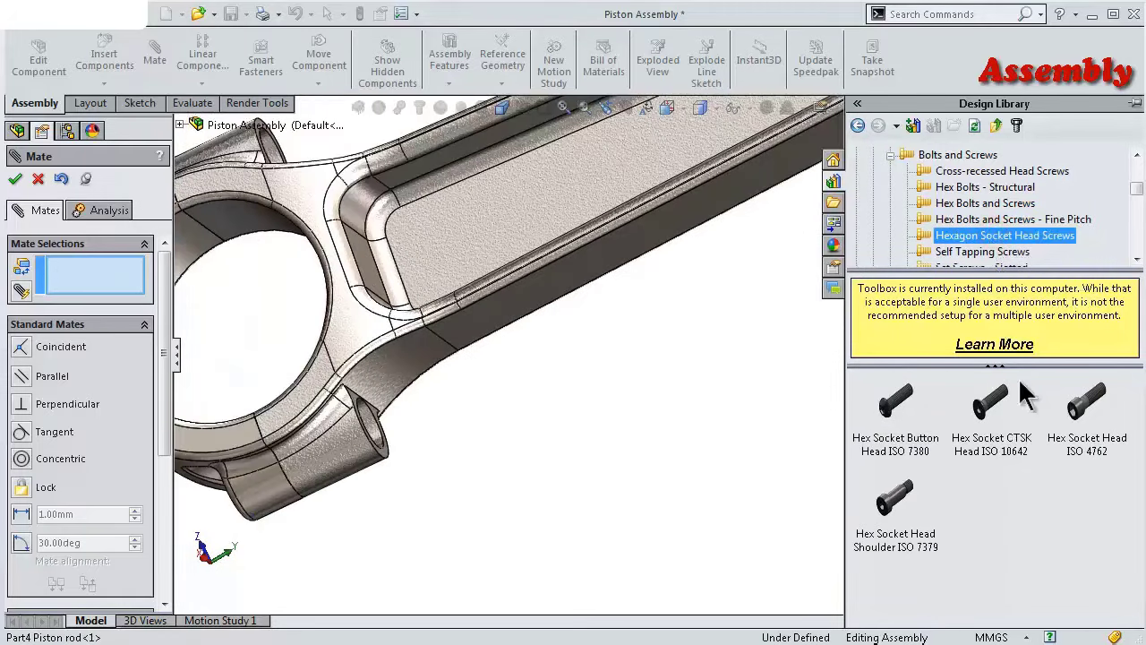
pyautogui.scroll(3, 532, 374)
pyautogui.scroll(-2, 289, 358)
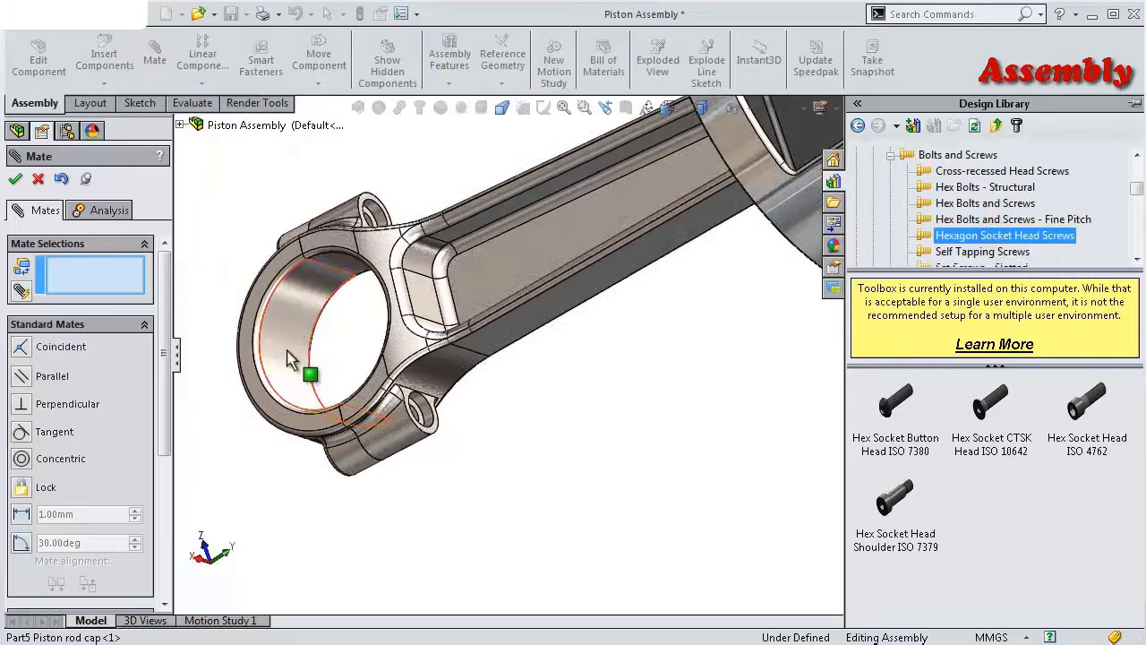
pyautogui.scroll(-4, 452, 387)
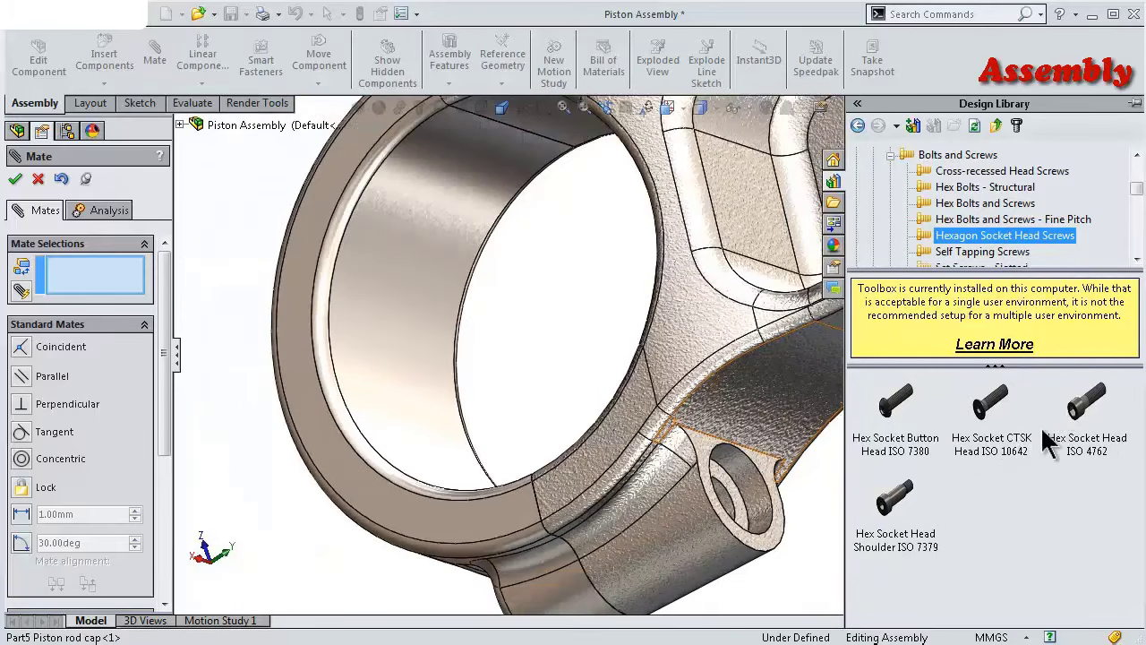
pyautogui.moveTo(1079, 407); pyautogui.dragTo(753, 500)
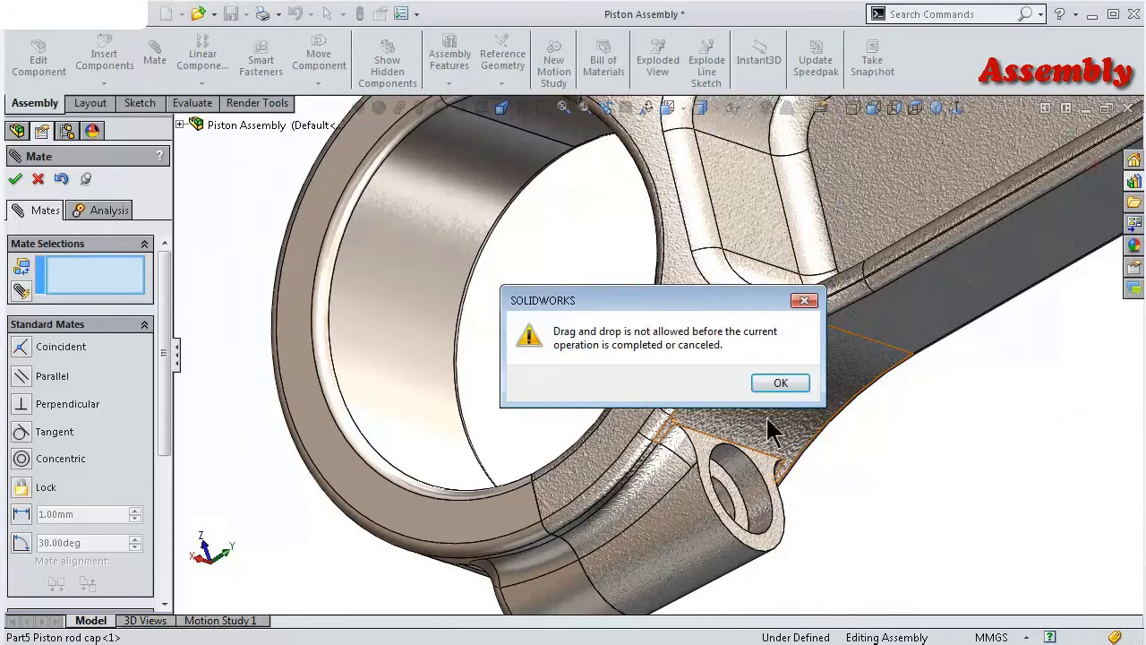
# - Dismiss the warning, close the Mate PropertyManager, and drag ISO 4762 onto the rod's bolt hole
pyautogui.click(779, 383)
pyautogui.click(1062, 134)
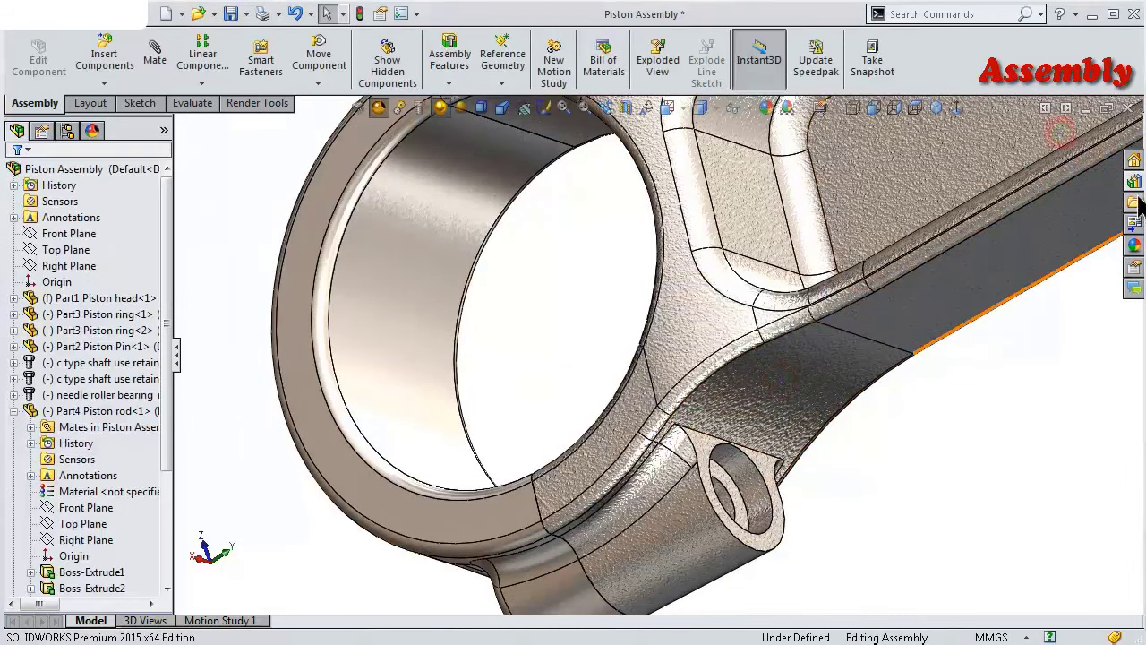
pyautogui.click(1135, 184)
pyautogui.moveTo(1052, 416); pyautogui.dragTo(750, 508)
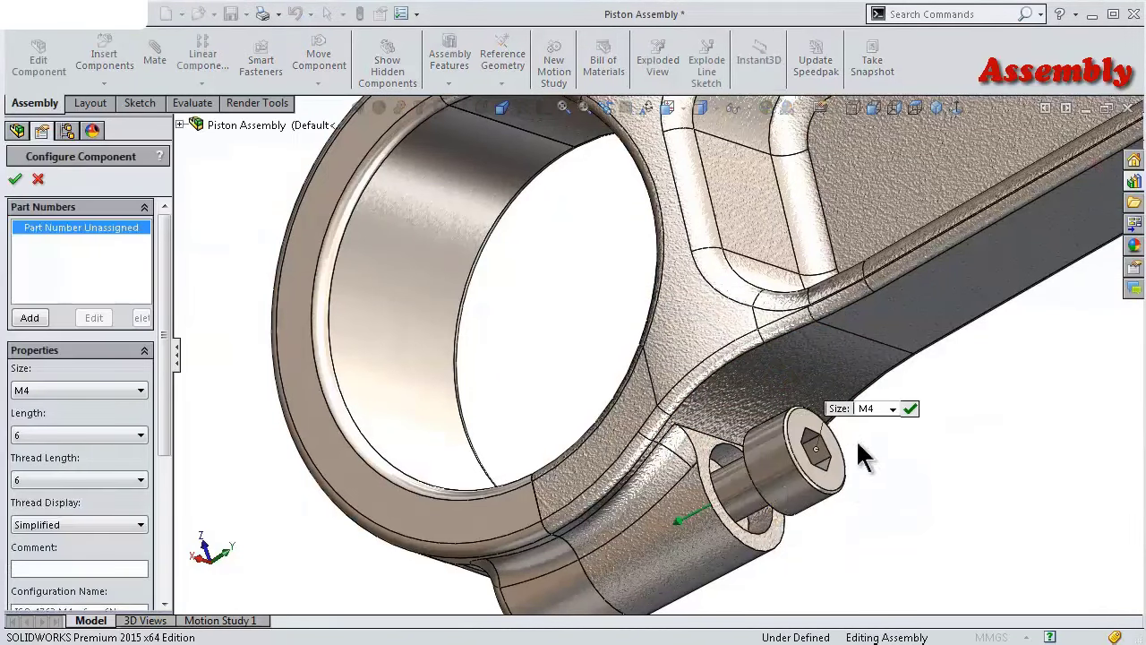
# - Set the M4 x 6 screw's Thread Display to Schematic and accept it
pyautogui.scroll(3, 770, 447)
pyautogui.moveTo(767, 460)
pyautogui.mouseDown(button='middle')
pyautogui.moveTo(728, 466)
pyautogui.moveTo(734, 409)
pyautogui.moveTo(663, 404)
pyautogui.moveTo(89, 514)
pyautogui.mouseUp(button='middle')
pyautogui.moveTo(167, 447); pyautogui.dragTo(159, 511)
pyautogui.click(101, 407)
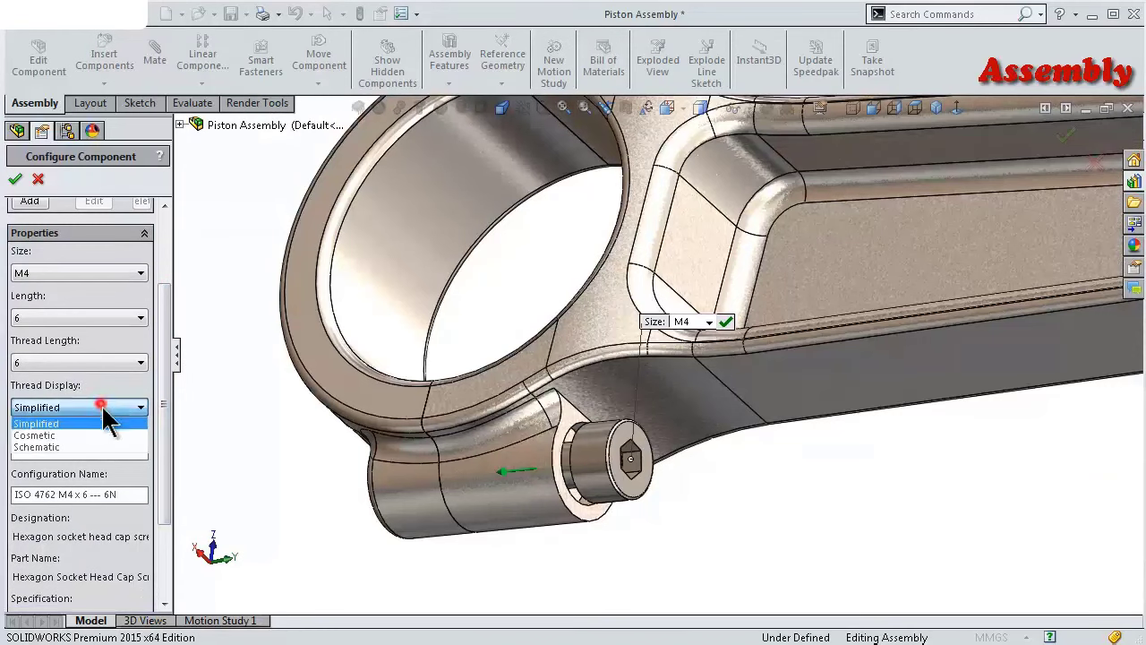
pyautogui.click(103, 445)
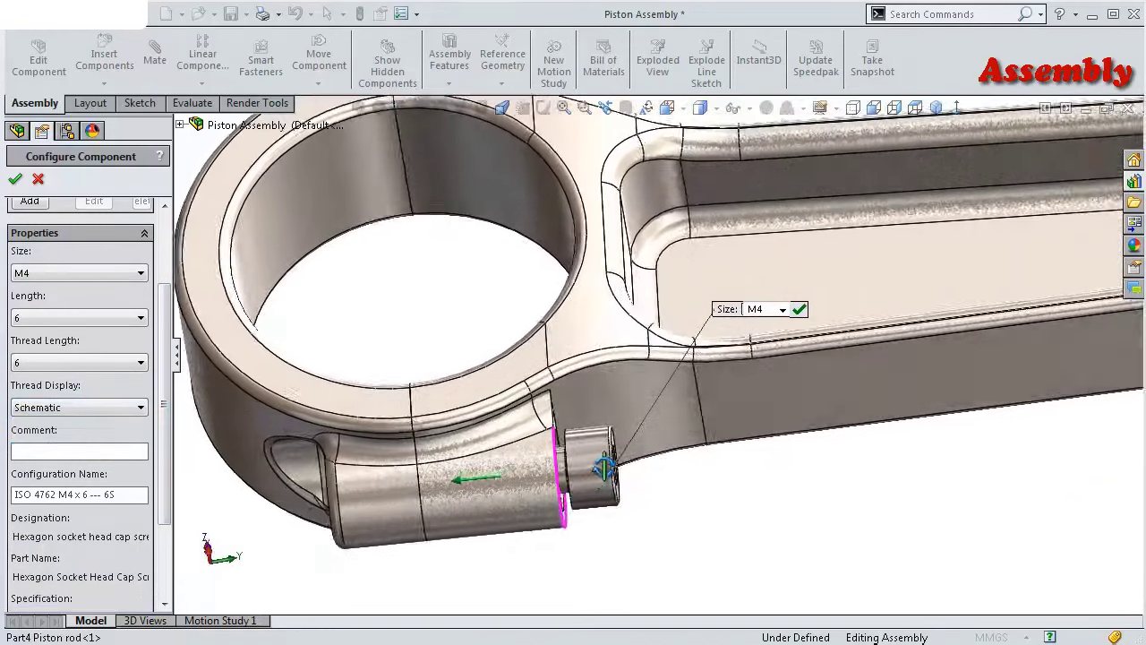
pyautogui.moveTo(562, 494); pyautogui.dragTo(591, 452, button='middle')
pyautogui.scroll(5, 541, 329)
# - Mate the new socket head screw concentric with the rod's bolt hole
pyautogui.click(540, 330)
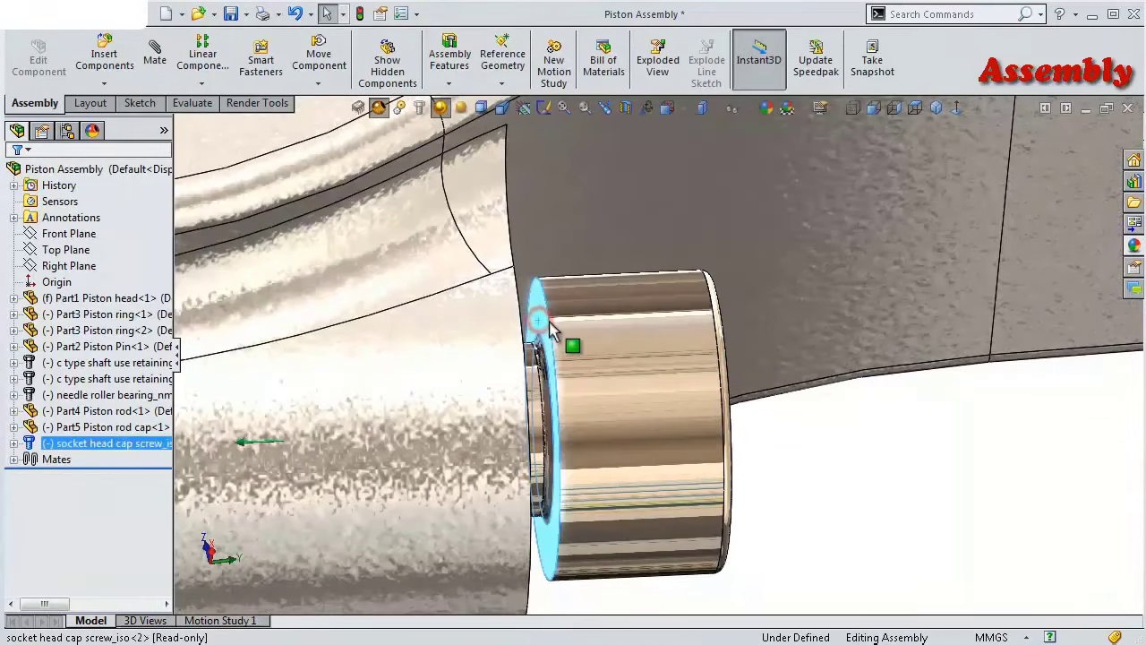
pyautogui.click(733, 226)
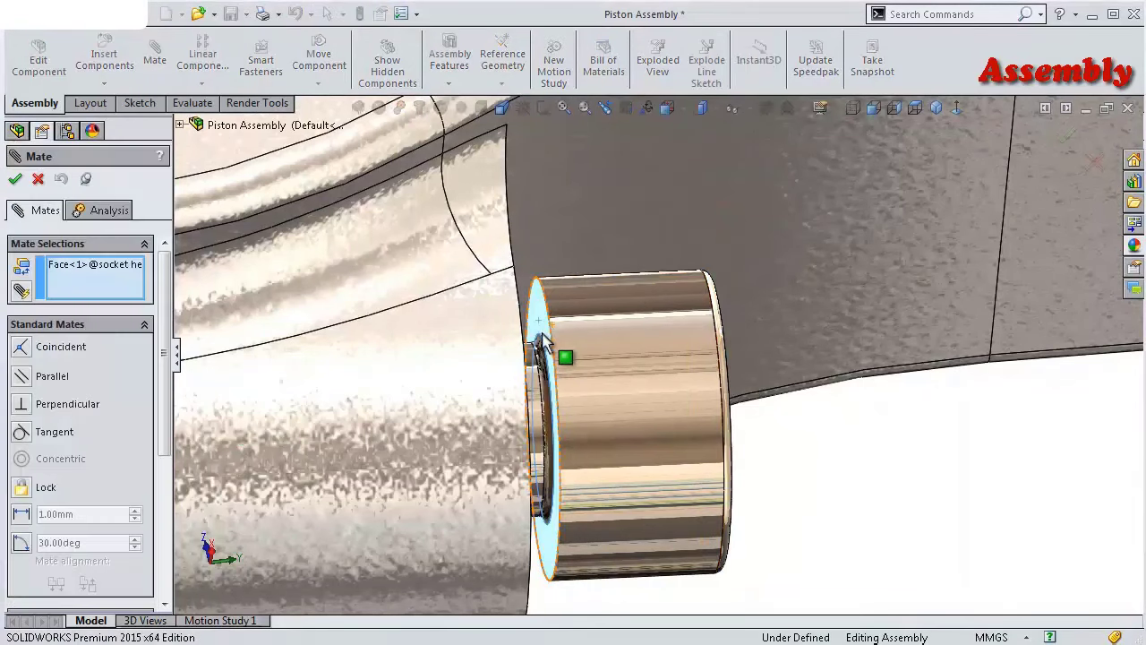
pyautogui.moveTo(572, 344); pyautogui.dragTo(481, 401, button='middle')
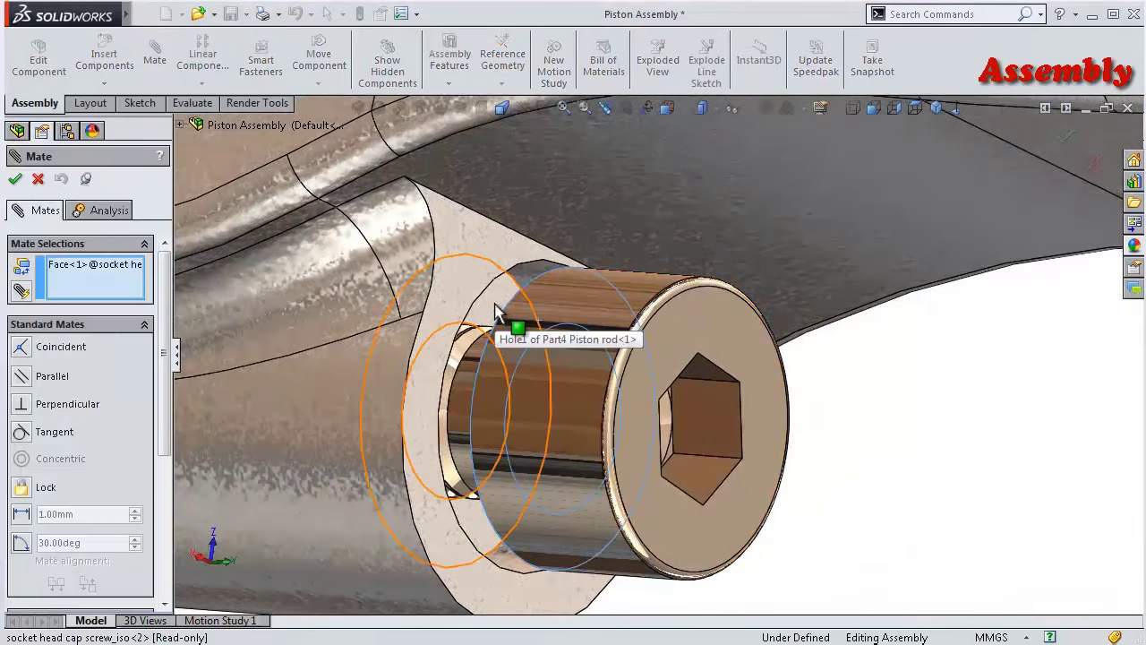
pyautogui.click(496, 313)
pyautogui.click(473, 284)
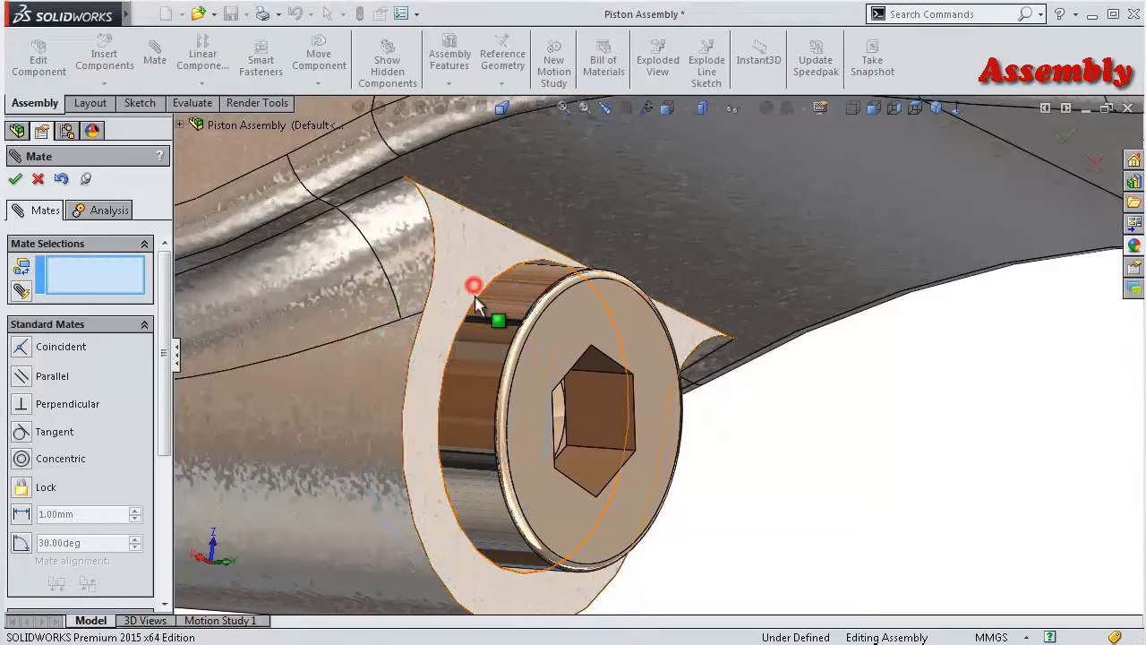
pyautogui.moveTo(475, 295); pyautogui.dragTo(582, 388, button='middle')
# - Drag the screw along the hole axis until it passes through the rod cap
pyautogui.click(15, 180)
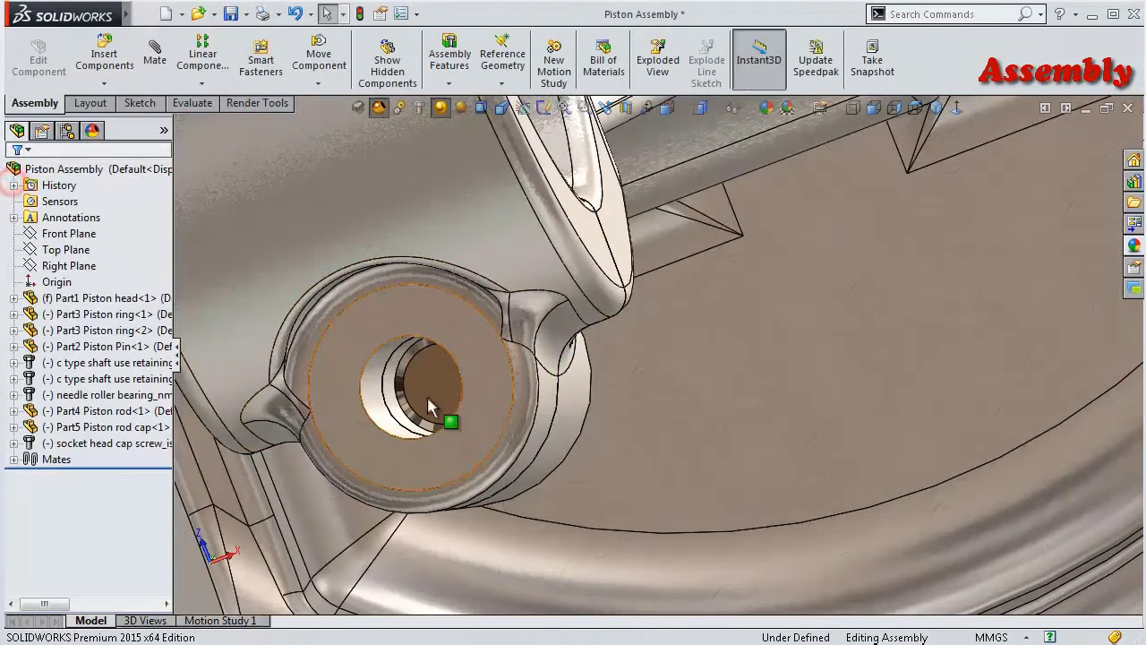
pyautogui.click(467, 396)
pyautogui.moveTo(468, 396); pyautogui.dragTo(607, 424, button='middle')
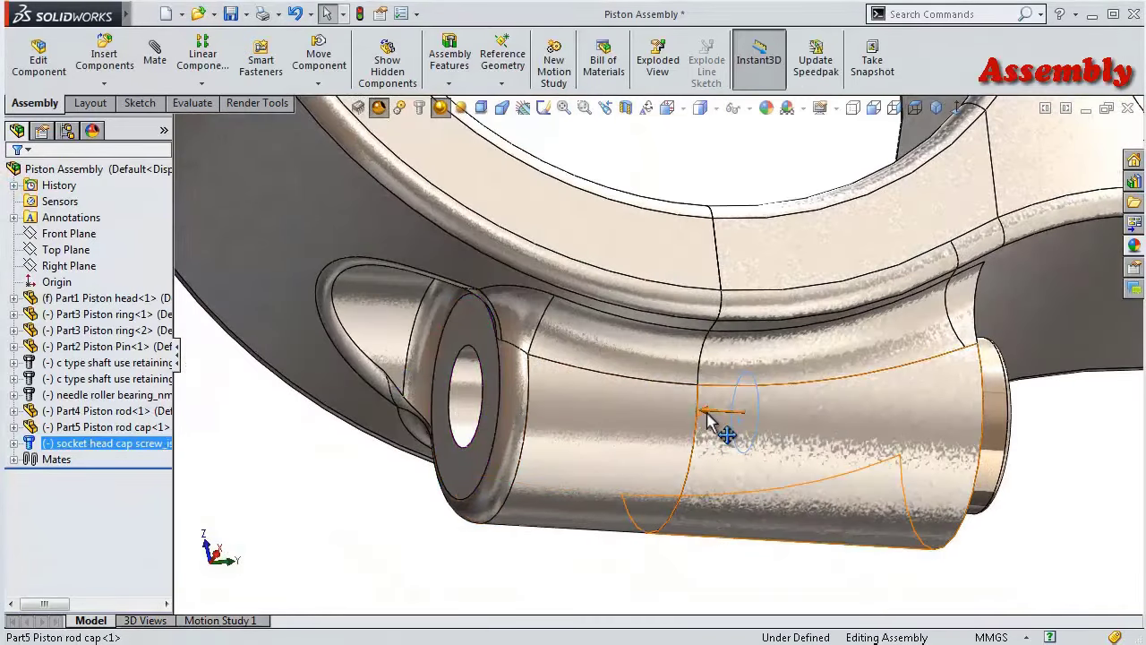
pyautogui.moveTo(708, 421); pyautogui.dragTo(340, 403)
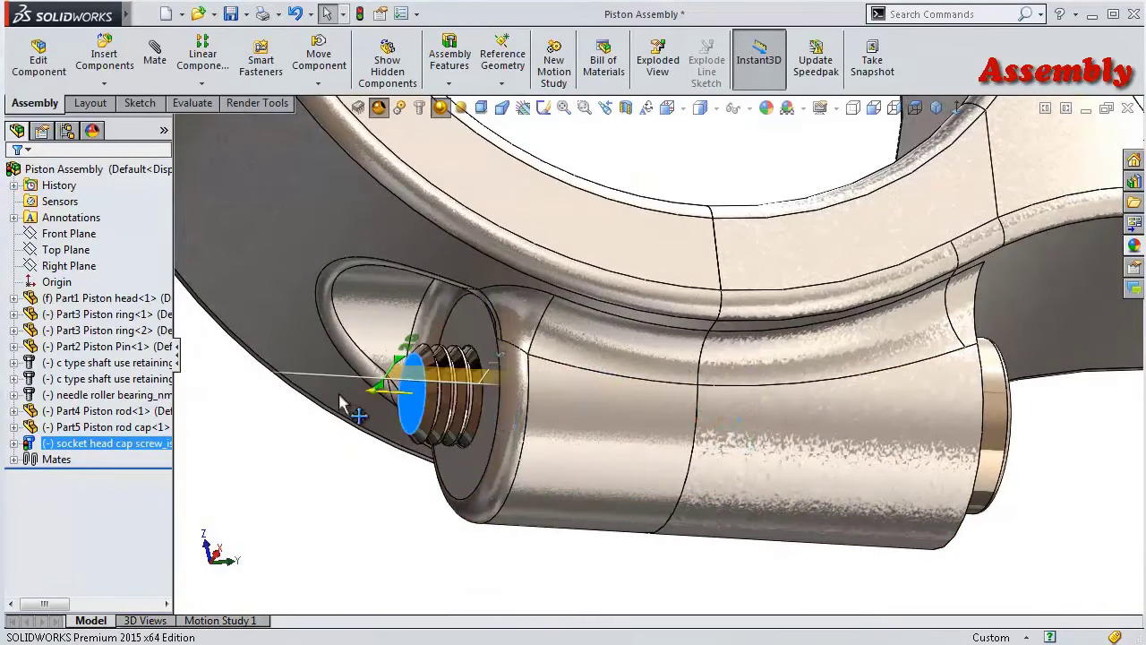
pyautogui.moveTo(300, 403); pyautogui.dragTo(289, 405)
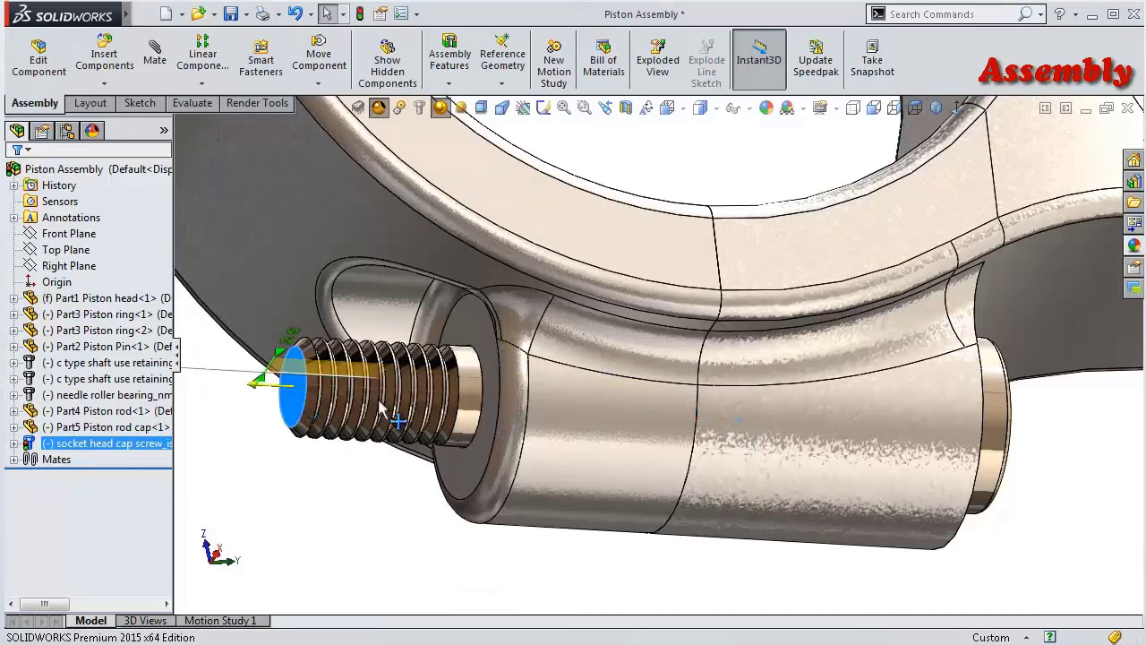
pyautogui.moveTo(379, 405)
pyautogui.mouseDown()
pyautogui.moveTo(397, 406)
pyautogui.moveTo(385, 407)
pyautogui.mouseUp()
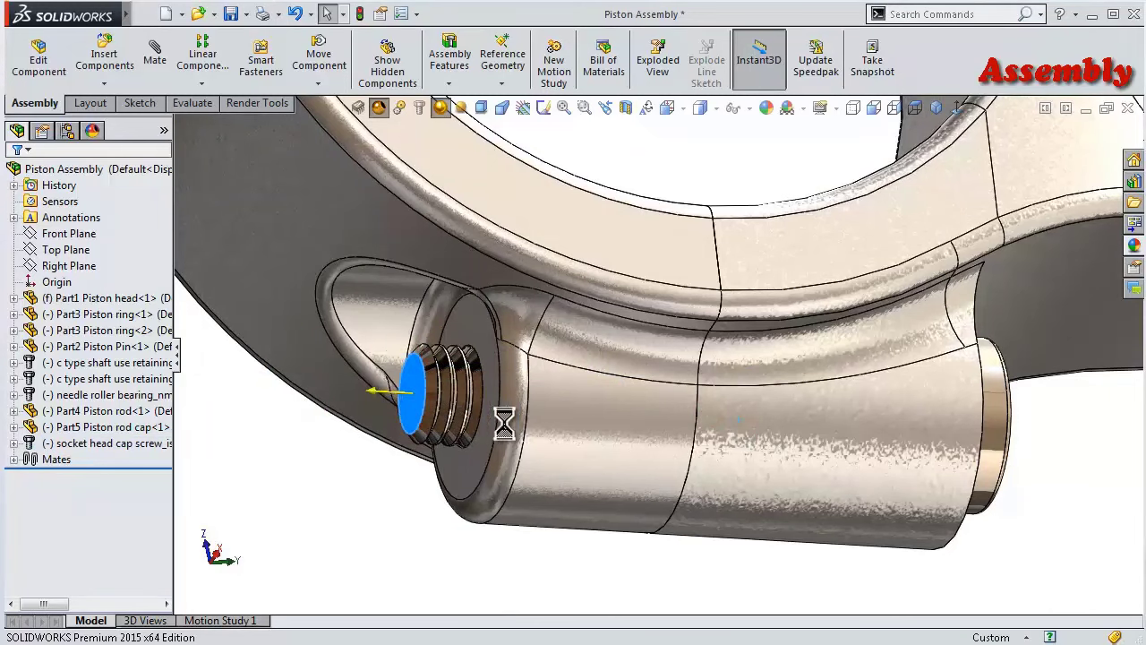
pyautogui.click(379, 510)
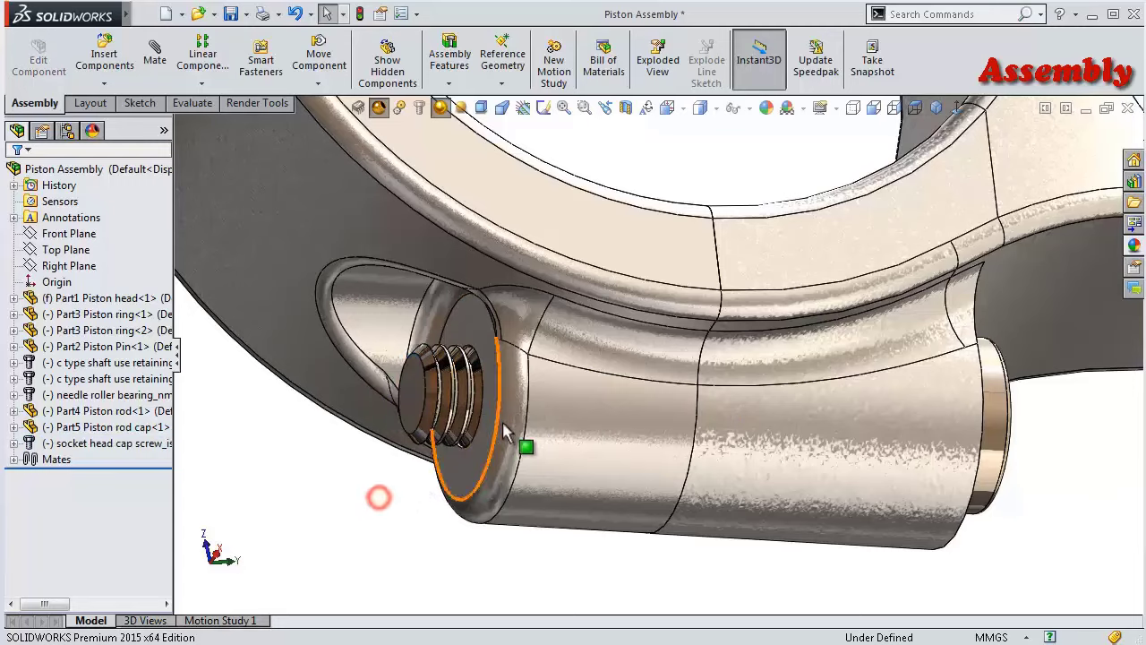
pyautogui.moveTo(379, 498)
pyautogui.mouseDown(button='middle')
pyautogui.moveTo(497, 380)
pyautogui.moveTo(451, 384)
pyautogui.moveTo(468, 378)
pyautogui.moveTo(557, 418)
pyautogui.moveTo(658, 279)
pyautogui.mouseUp(button='middle')
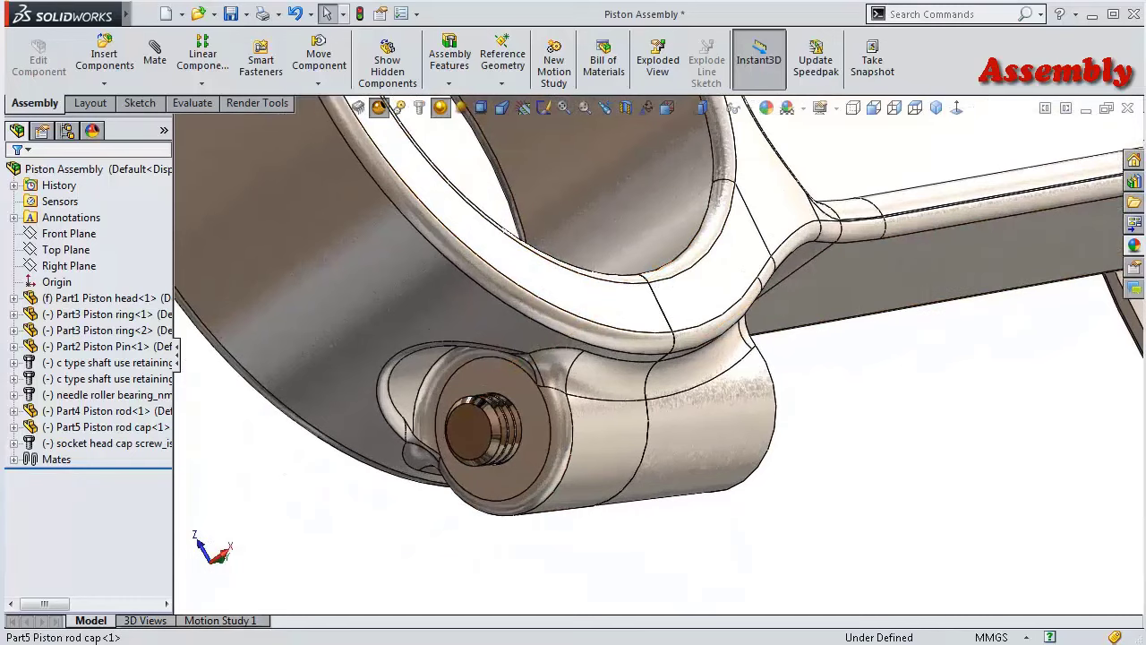
# - Insert a Hex Thin Nut Grade AB ISO-4035 M4 from Toolbox > Nuts > Hex Nuts onto the screw end
pyautogui.click(1133, 181)
pyautogui.moveTo(1135, 205)
pyautogui.mouseDown()
pyautogui.moveTo(1134, 192)
pyautogui.moveTo(1135, 206)
pyautogui.mouseUp()
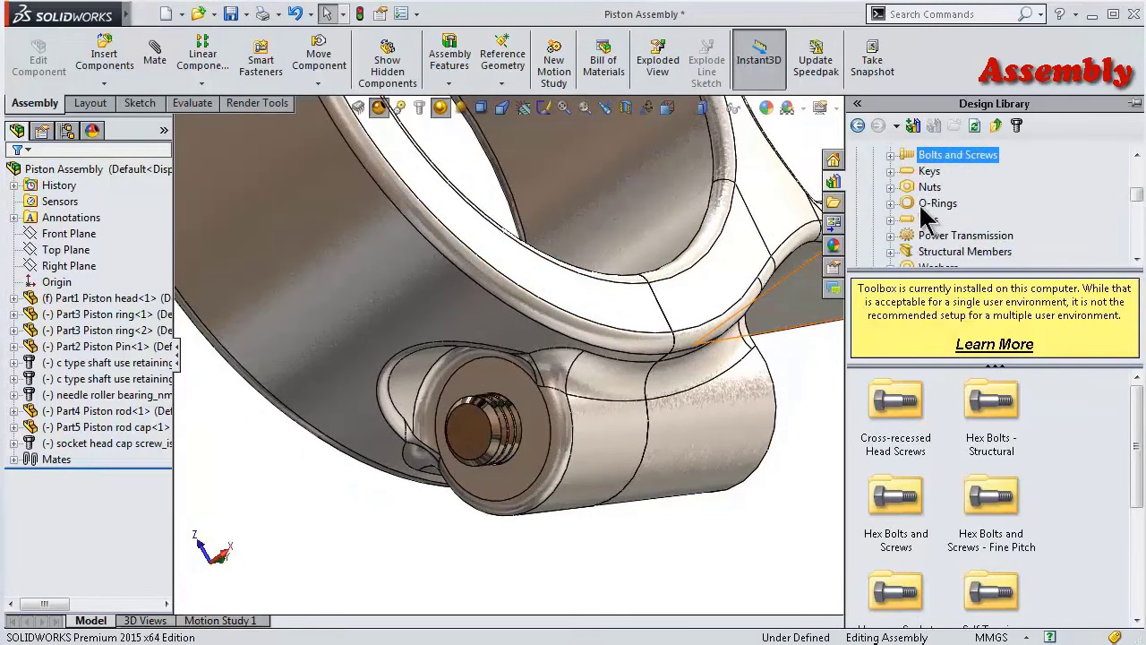
pyautogui.click(889, 187)
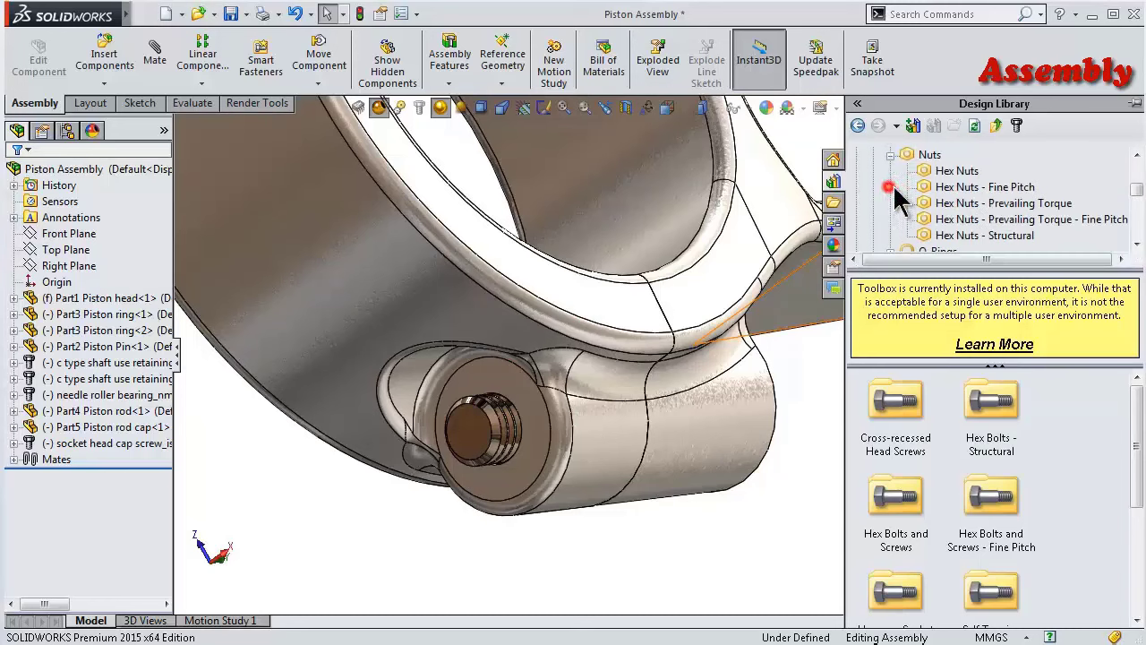
pyautogui.click(949, 171)
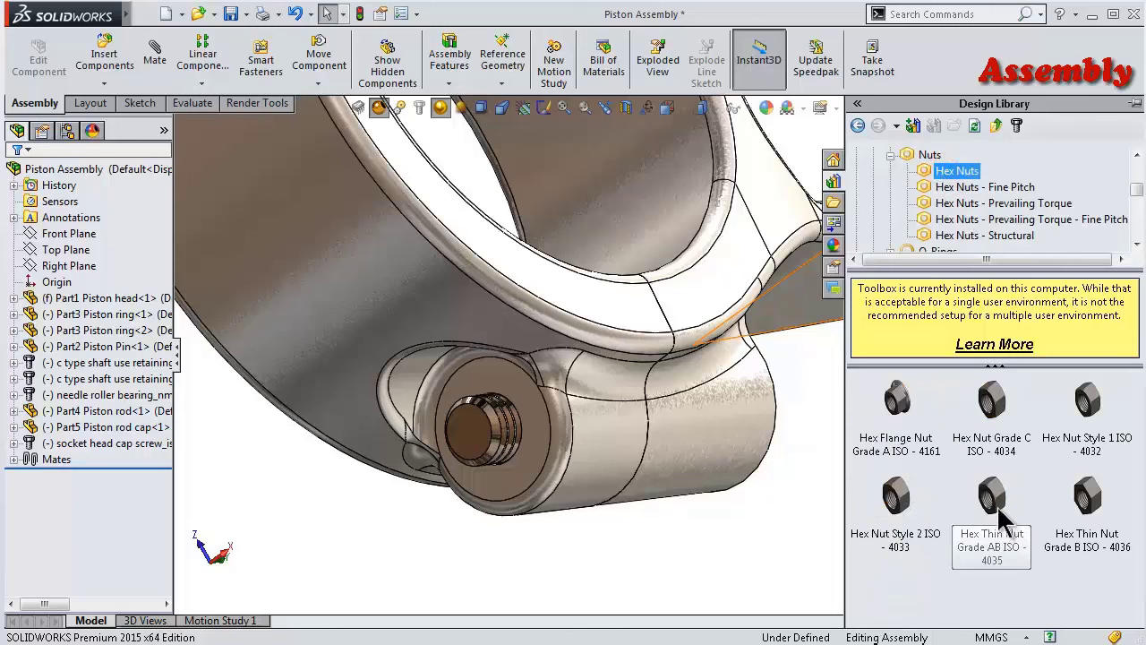
pyautogui.moveTo(1002, 518)
pyautogui.mouseDown()
pyautogui.moveTo(490, 448)
pyautogui.moveTo(499, 443)
pyautogui.mouseUp()
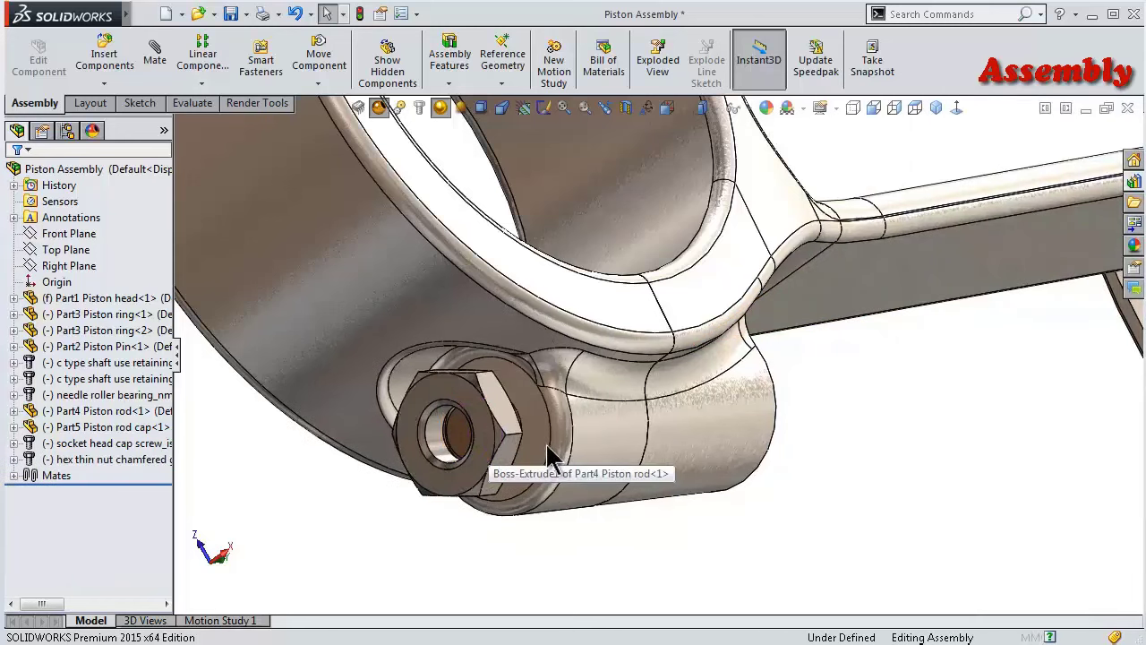
pyautogui.moveTo(548, 445); pyautogui.dragTo(469, 447, button='middle')
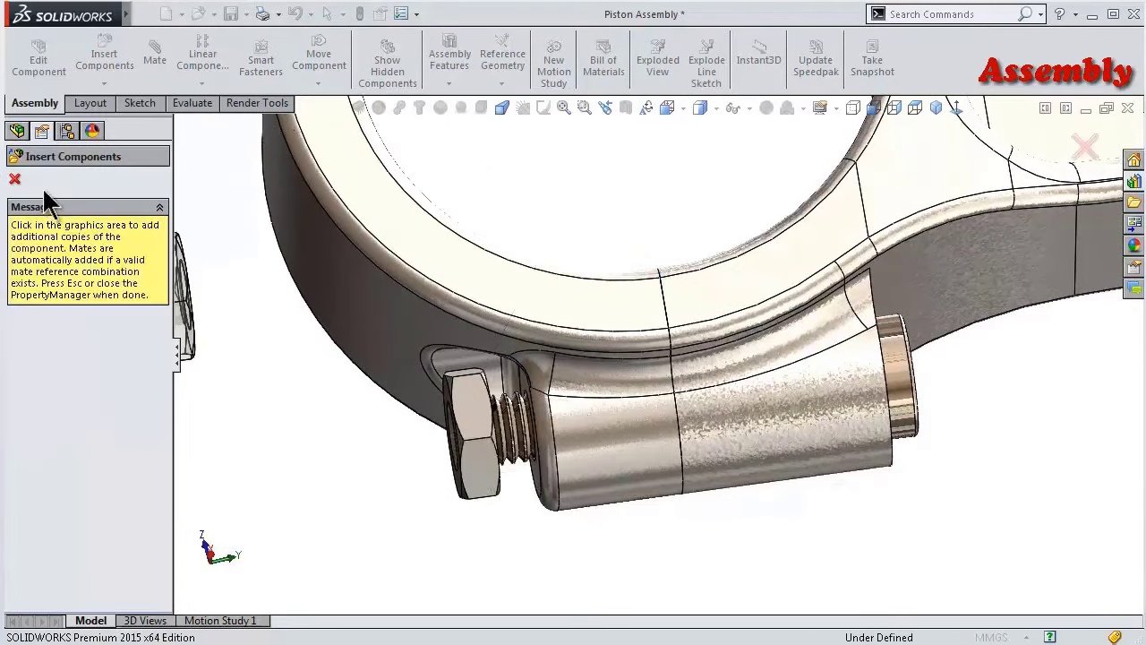
pyautogui.click(15, 180)
pyautogui.scroll(2, 378, 409)
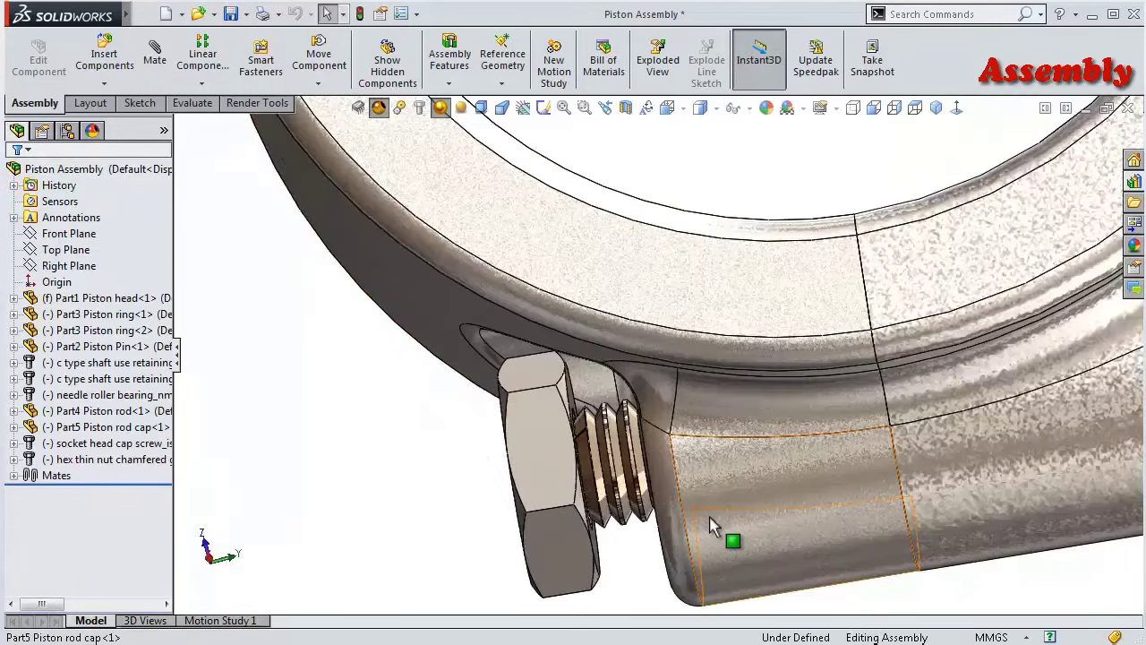
pyautogui.moveTo(378, 409); pyautogui.dragTo(598, 541, button='middle')
pyautogui.click(598, 540)
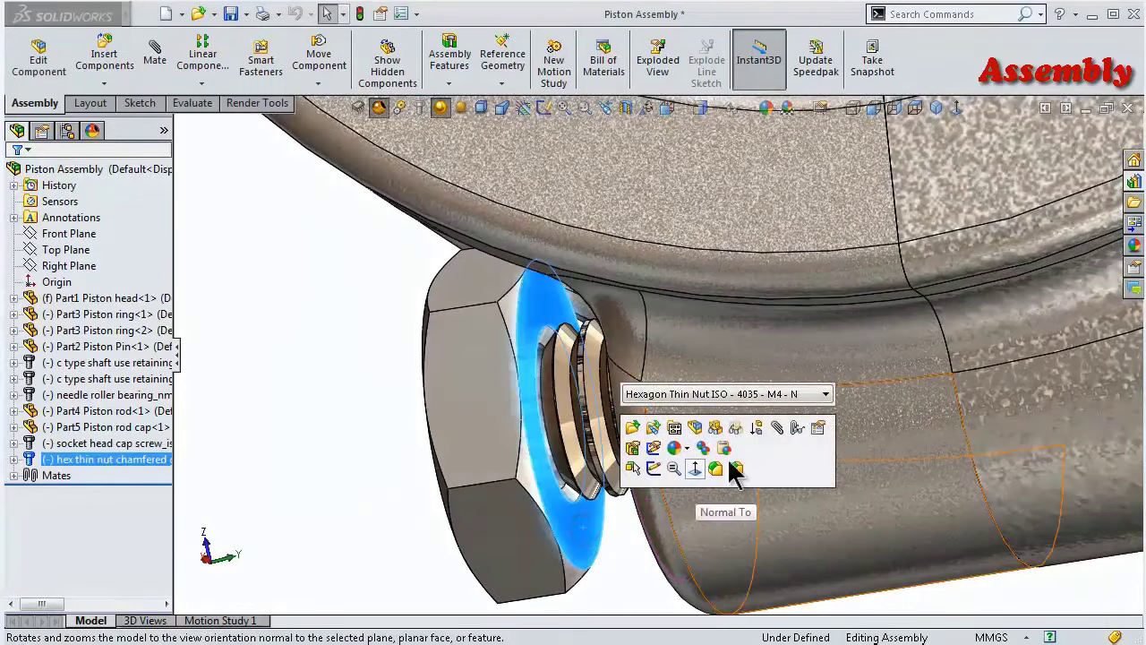
# - Attempt a Coincident mate between the nut face and the rod cap face, which errors
pyautogui.click(780, 429)
pyautogui.scroll(2, 788, 430)
pyautogui.moveTo(796, 429); pyautogui.dragTo(683, 460, button='middle')
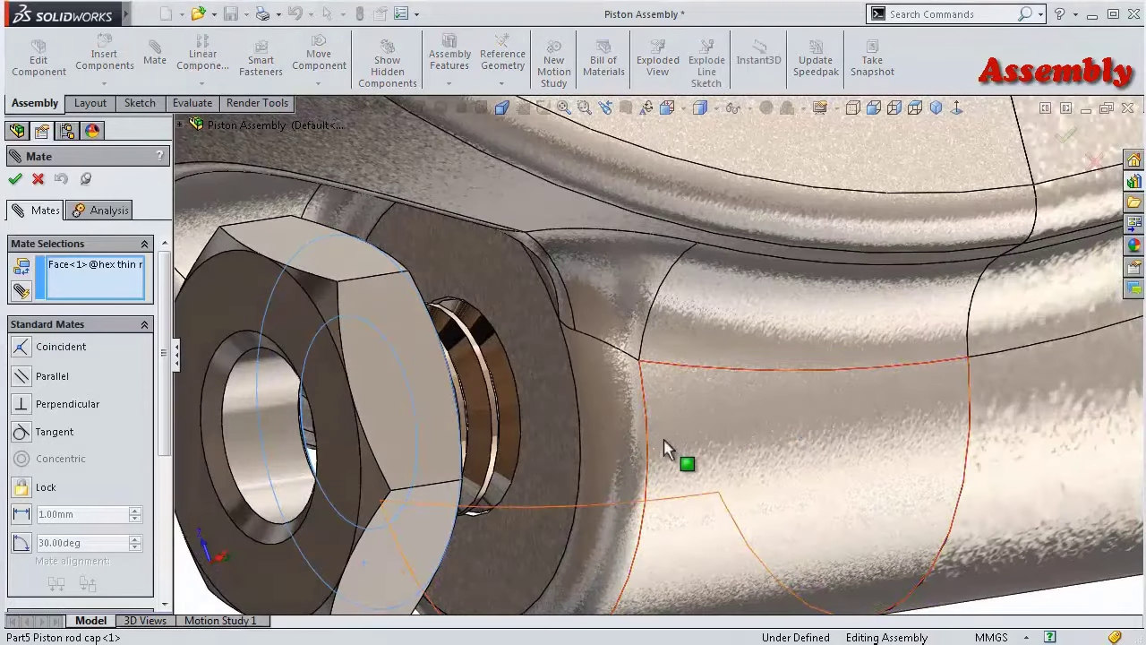
pyautogui.click(556, 460)
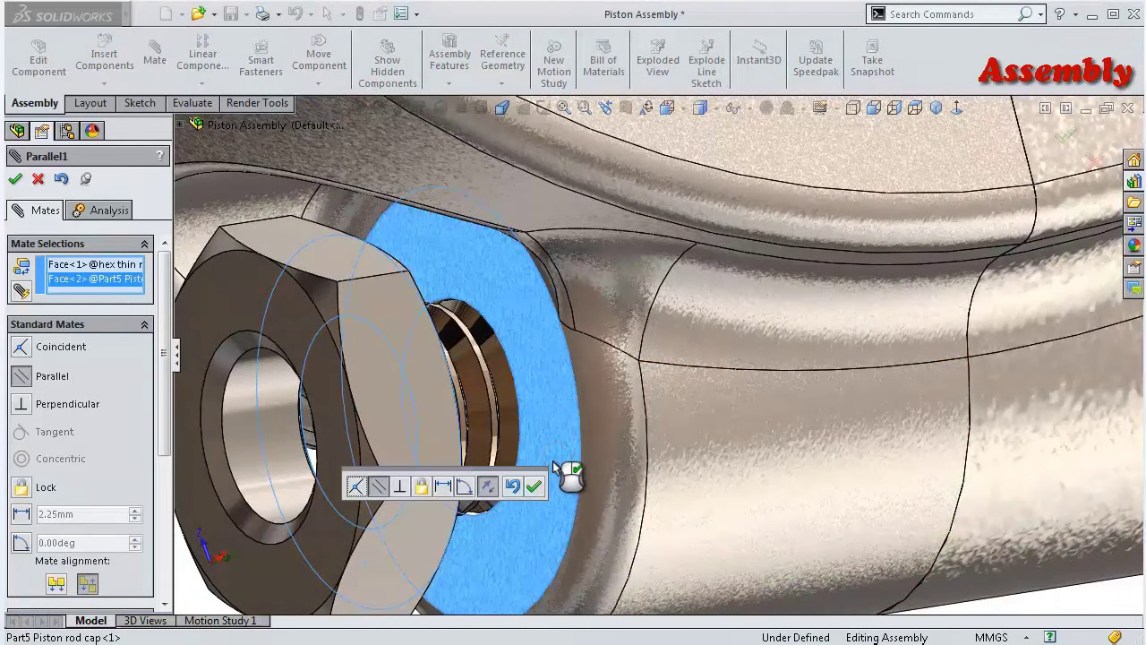
pyautogui.click(358, 487)
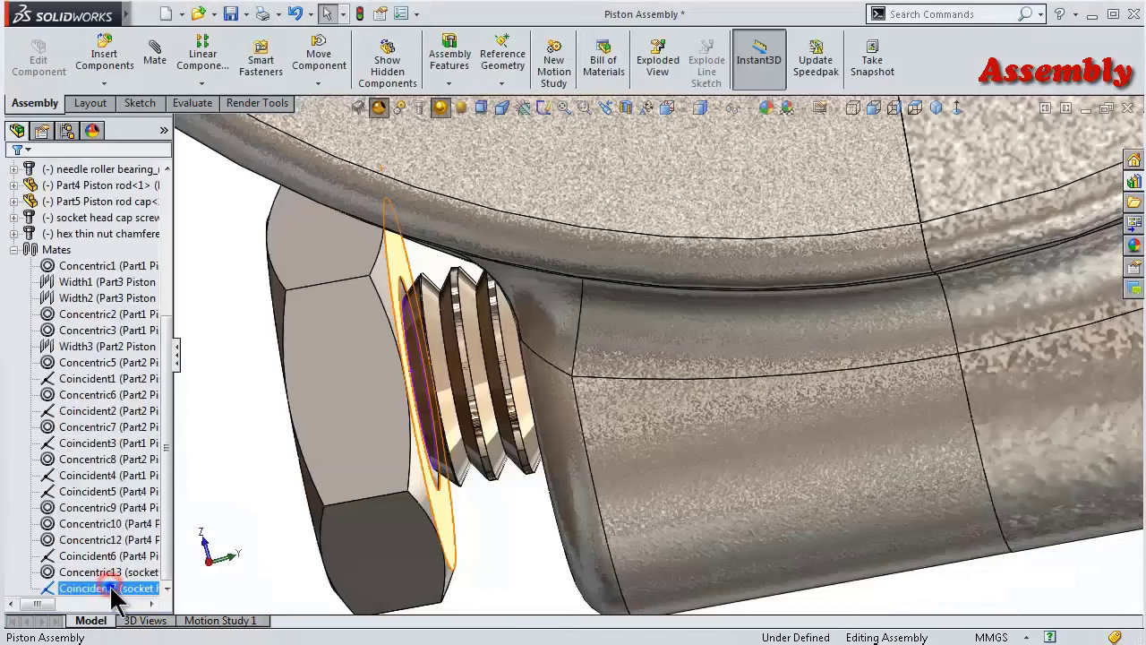
# - Delete the screw's Coincident7 mate from the Mates folder and confirm
pyautogui.rightClick(108, 588)
pyautogui.press('Delete')
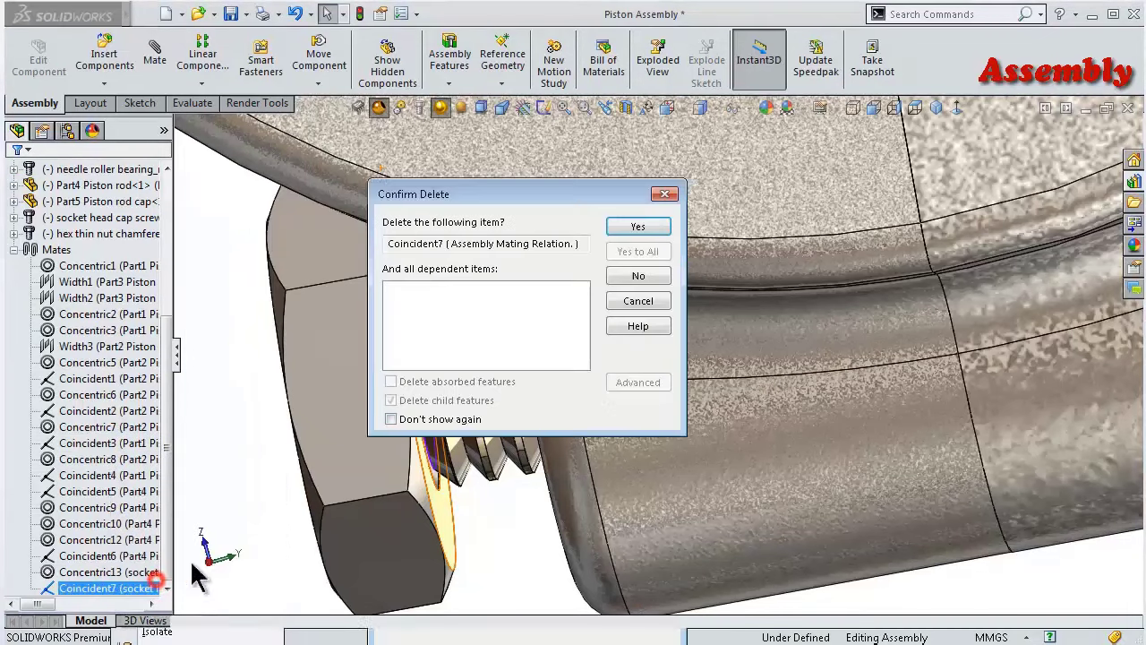
pyautogui.click(637, 226)
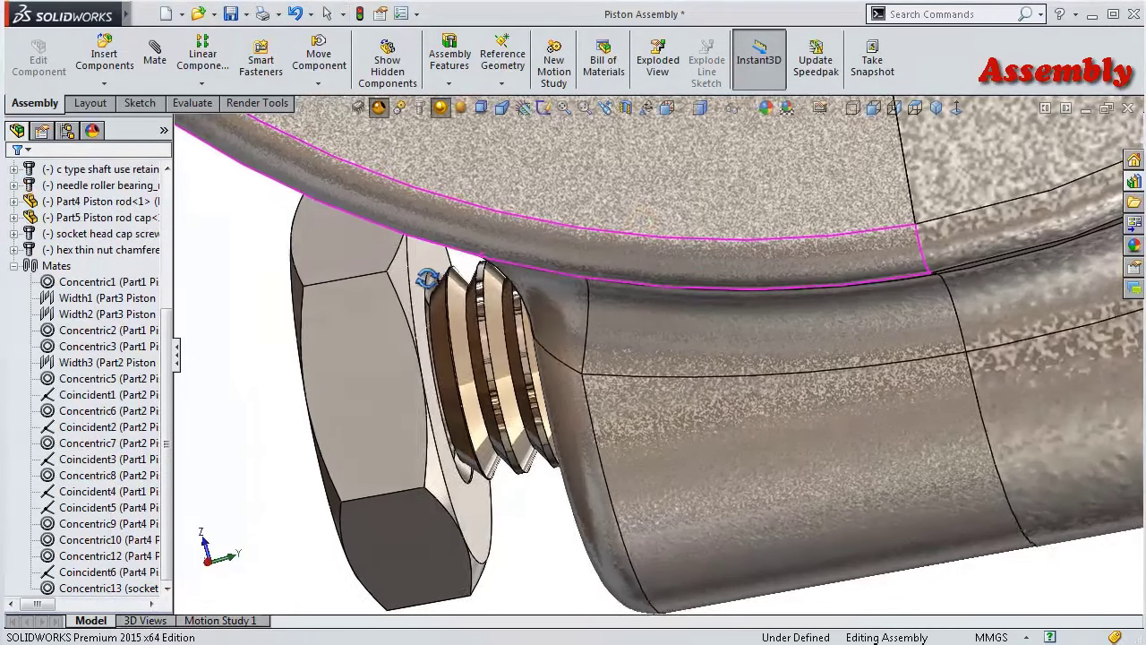
pyautogui.click(47, 235)
pyautogui.click(14, 266)
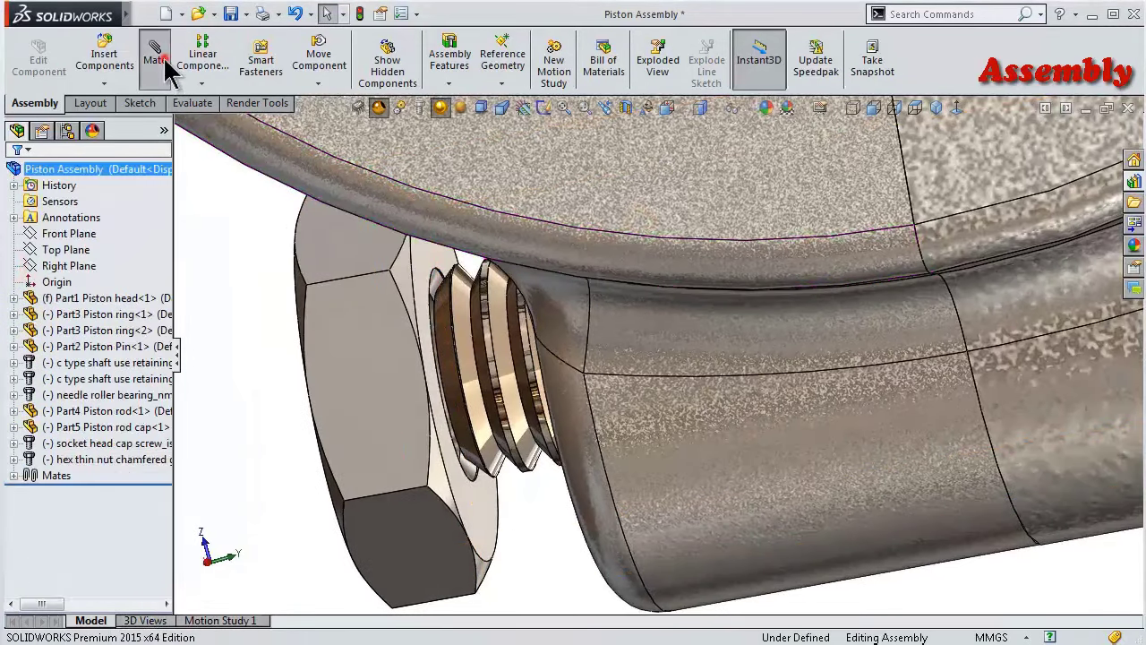
# - Mate the nut's inner face Coincident with the rod cap face, creating Coincident10
pyautogui.click(425, 266)
pyautogui.moveTo(424, 265)
pyautogui.mouseDown(button='middle')
pyautogui.moveTo(582, 302)
pyautogui.moveTo(507, 401)
pyautogui.mouseUp(button='middle')
pyautogui.click(504, 395)
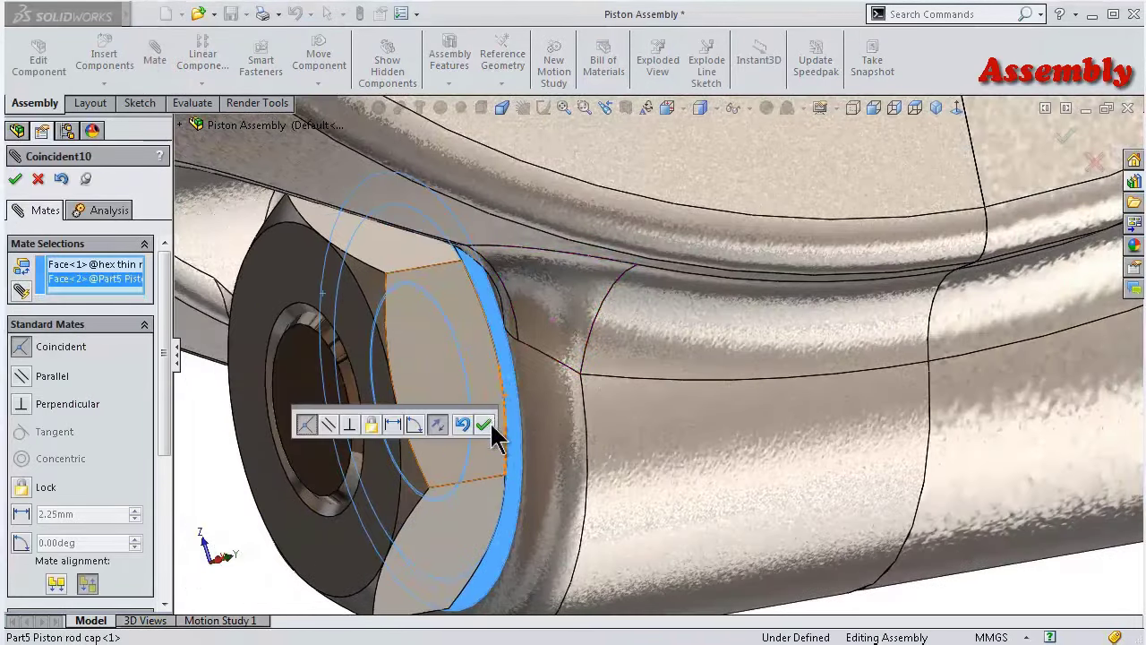
pyautogui.click(490, 424)
pyautogui.moveTo(615, 432)
pyautogui.mouseDown(button='middle')
pyautogui.moveTo(669, 399)
pyautogui.moveTo(713, 258)
pyautogui.moveTo(671, 358)
pyautogui.mouseUp(button='middle')
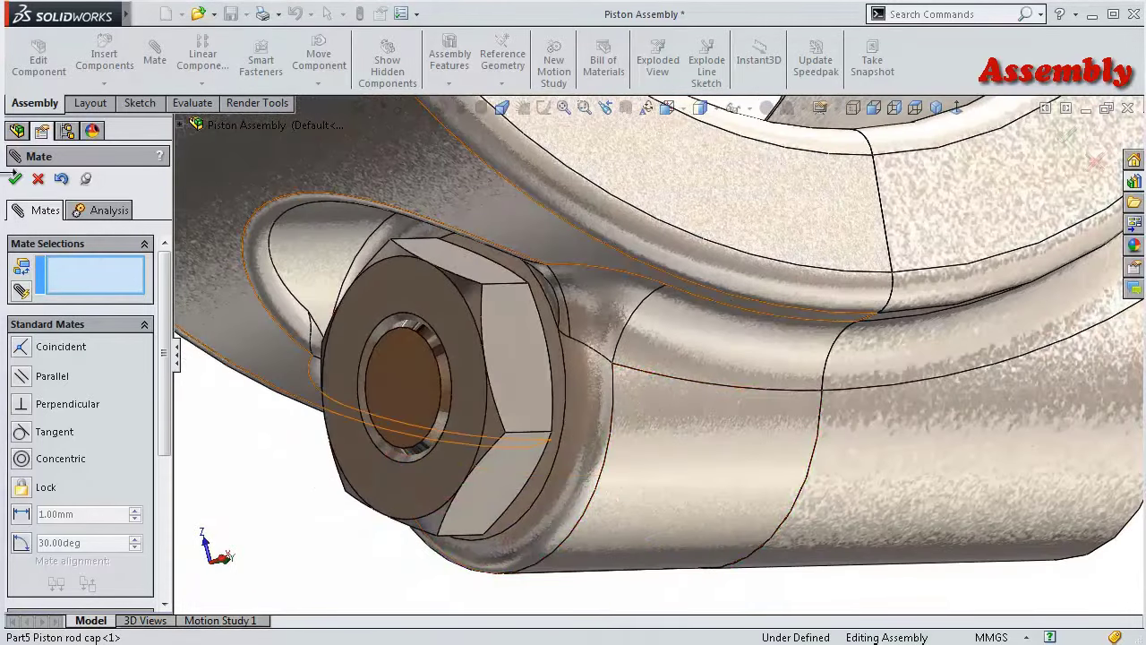
pyautogui.click(16, 178)
pyautogui.scroll(3, 641, 344)
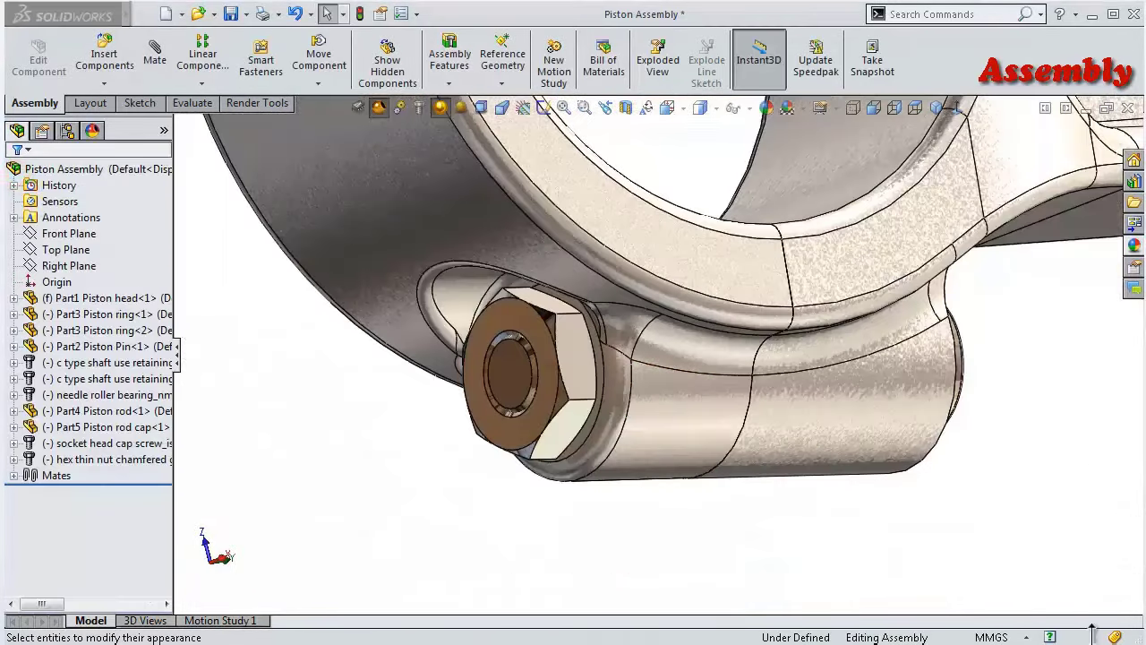
pyautogui.scroll(3, 935, 403)
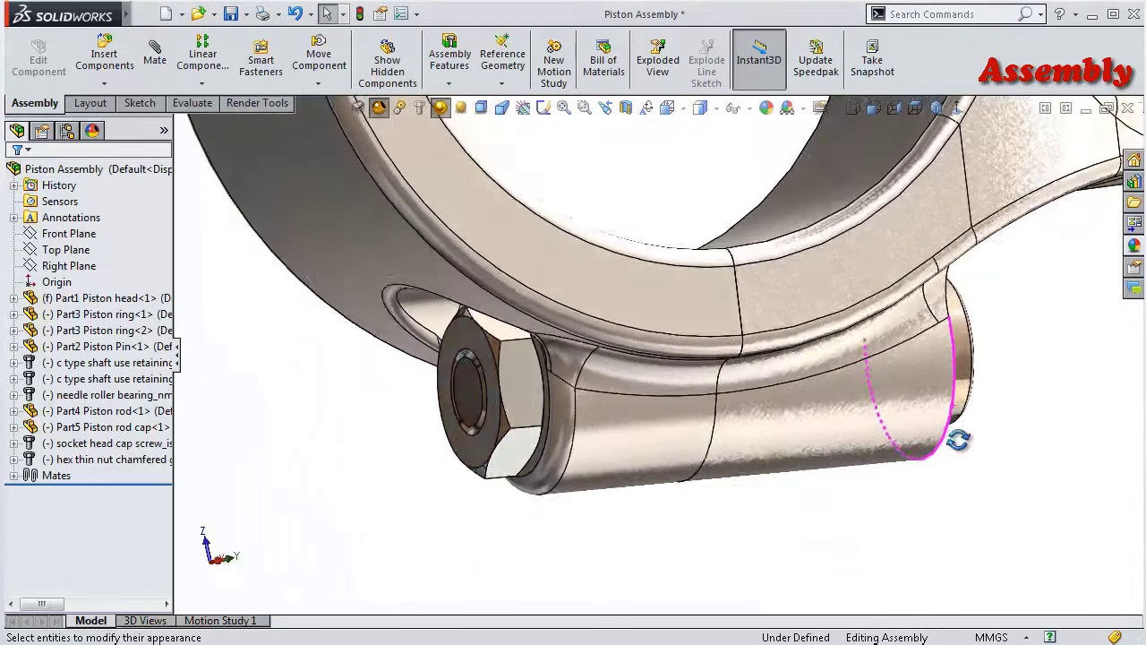
pyautogui.scroll(3, 941, 360)
pyautogui.moveTo(941, 361)
pyautogui.mouseDown(button='middle')
pyautogui.moveTo(887, 242)
pyautogui.moveTo(907, 236)
pyautogui.mouseUp(button='middle')
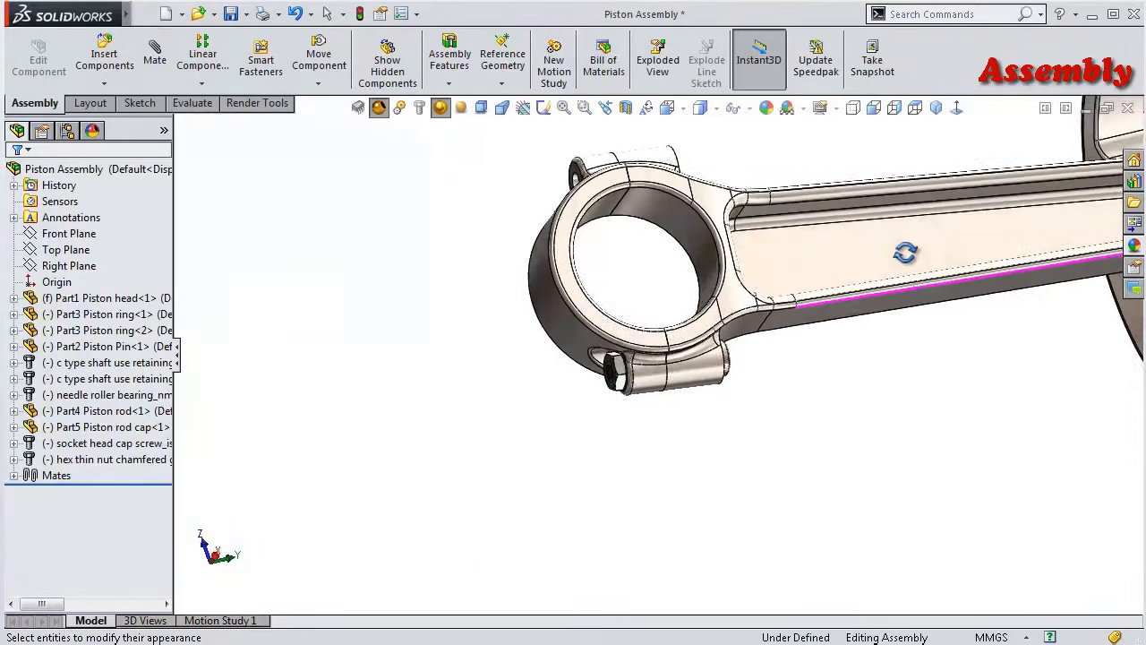
# - Ctrl-drag a copy of the cap screw and nut beside the rod
pyautogui.moveTo(907, 235); pyautogui.dragTo(798, 263, button='middle')
pyautogui.scroll(-5, 656, 408)
pyautogui.click(656, 408)
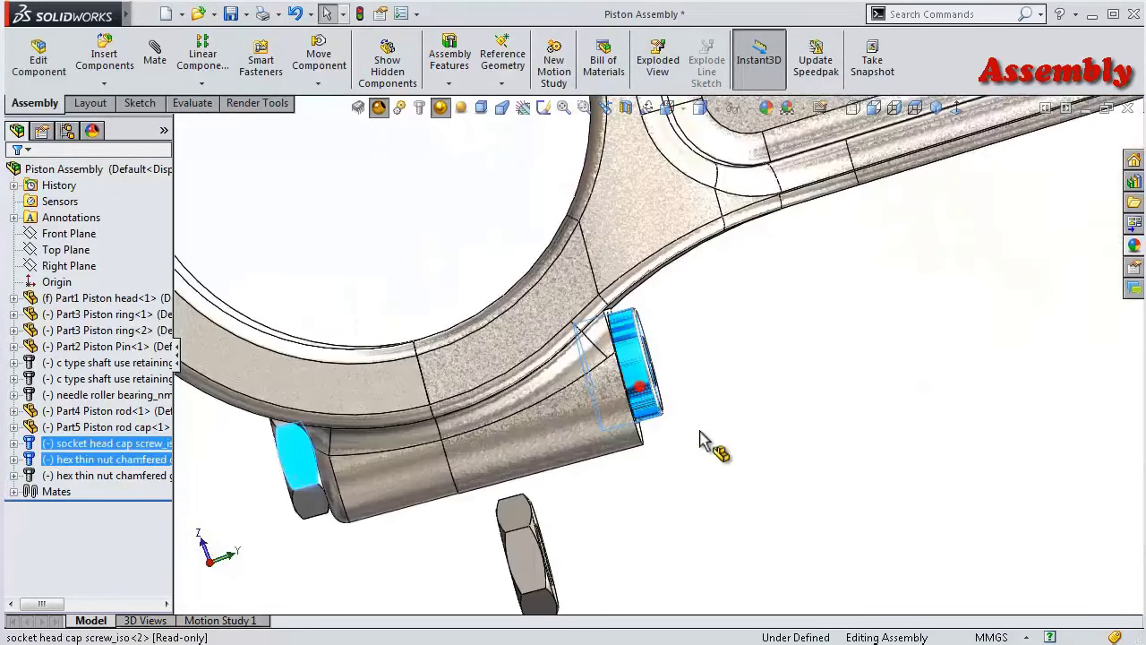
pyautogui.keyDown('ctrl'); pyautogui.moveTo(701, 438); pyautogui.dragTo(944, 463); pyautogui.keyUp('ctrl')
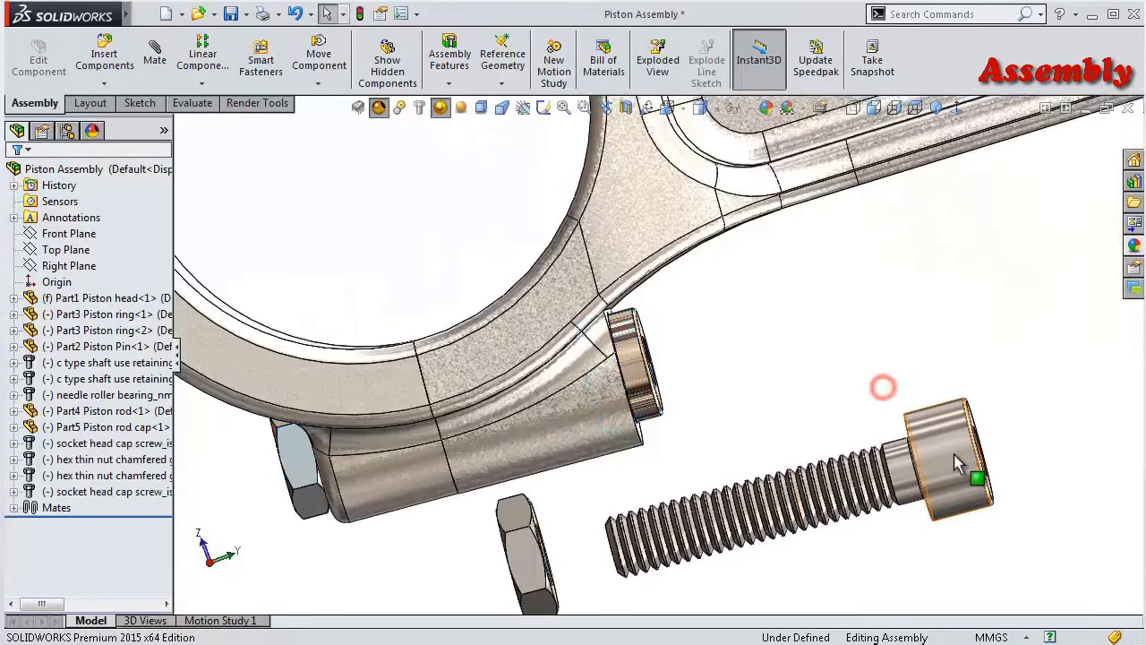
pyautogui.scroll(-2, 963, 456)
pyautogui.scroll(-3, 900, 471)
pyautogui.scroll(-2, 851, 461)
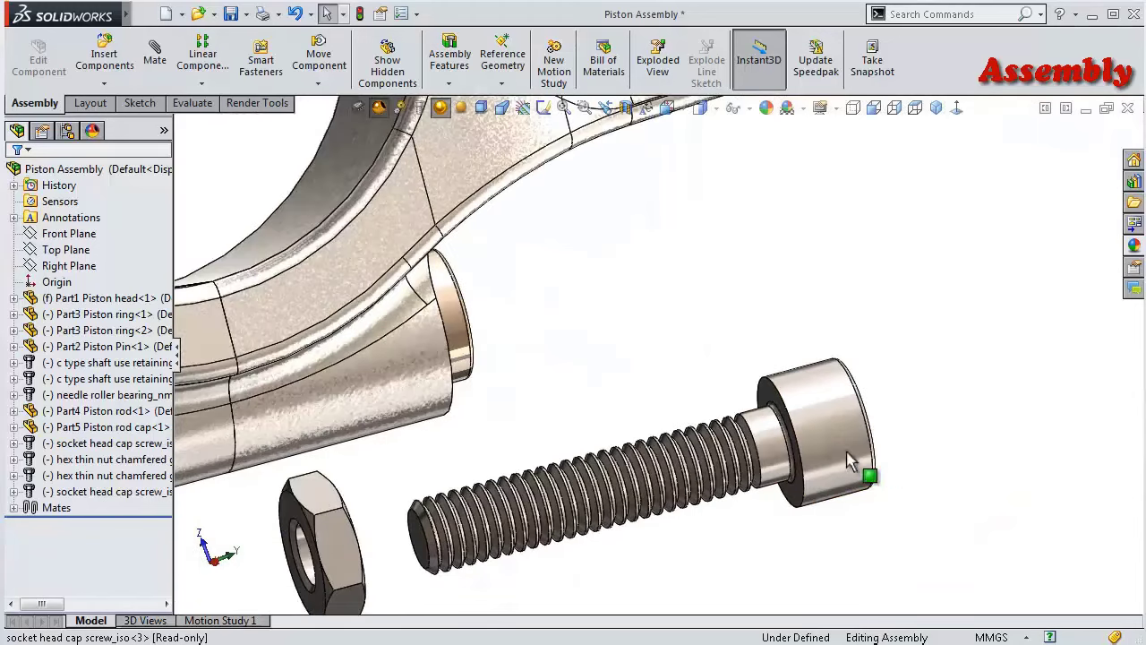
# - Mate the copied screw Concentric with the rod's other bolt hole
pyautogui.click(806, 422)
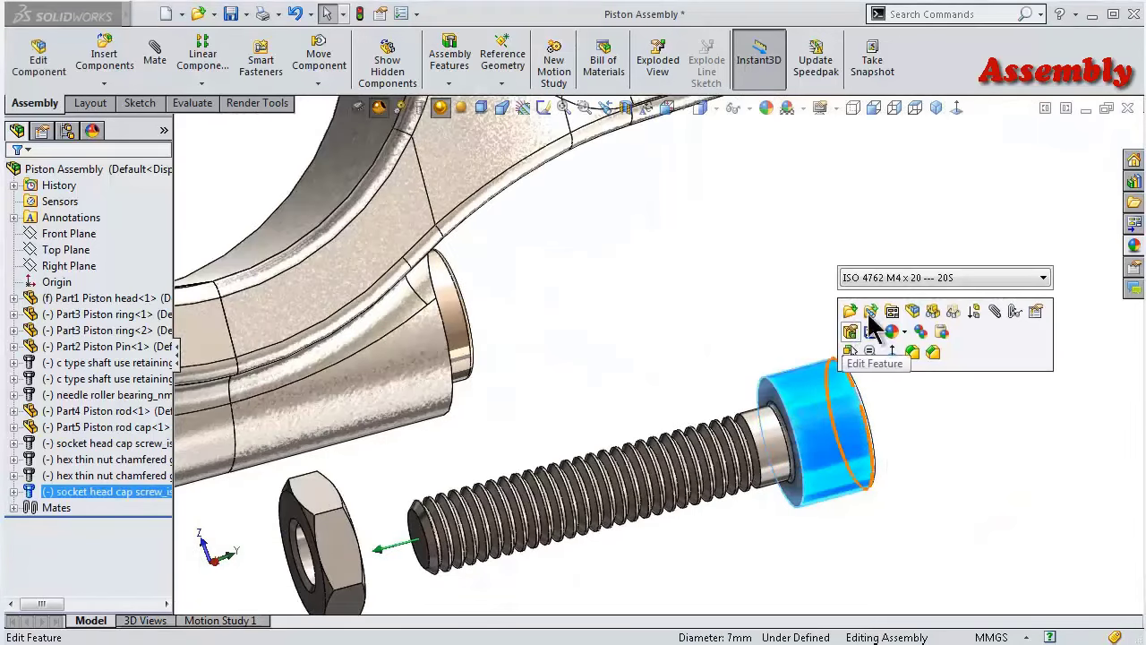
pyautogui.click(997, 307)
pyautogui.scroll(1, 555, 251)
pyautogui.scroll(2, 525, 268)
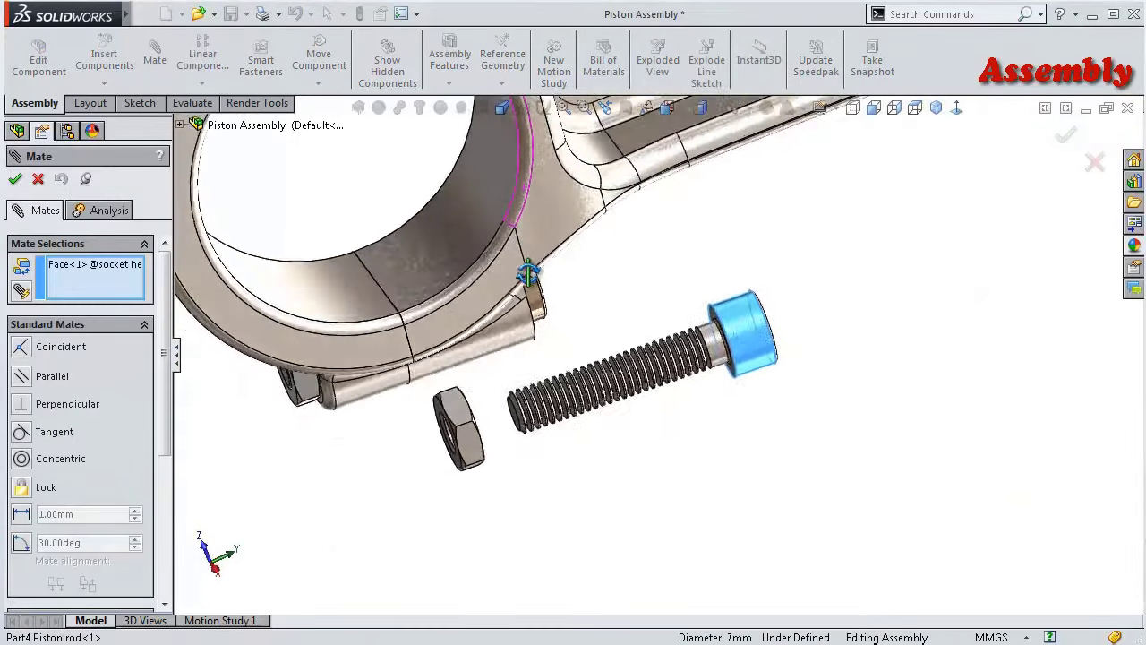
pyautogui.scroll(2, 457, 148)
pyautogui.scroll(-6, 587, 183)
pyautogui.click(625, 195)
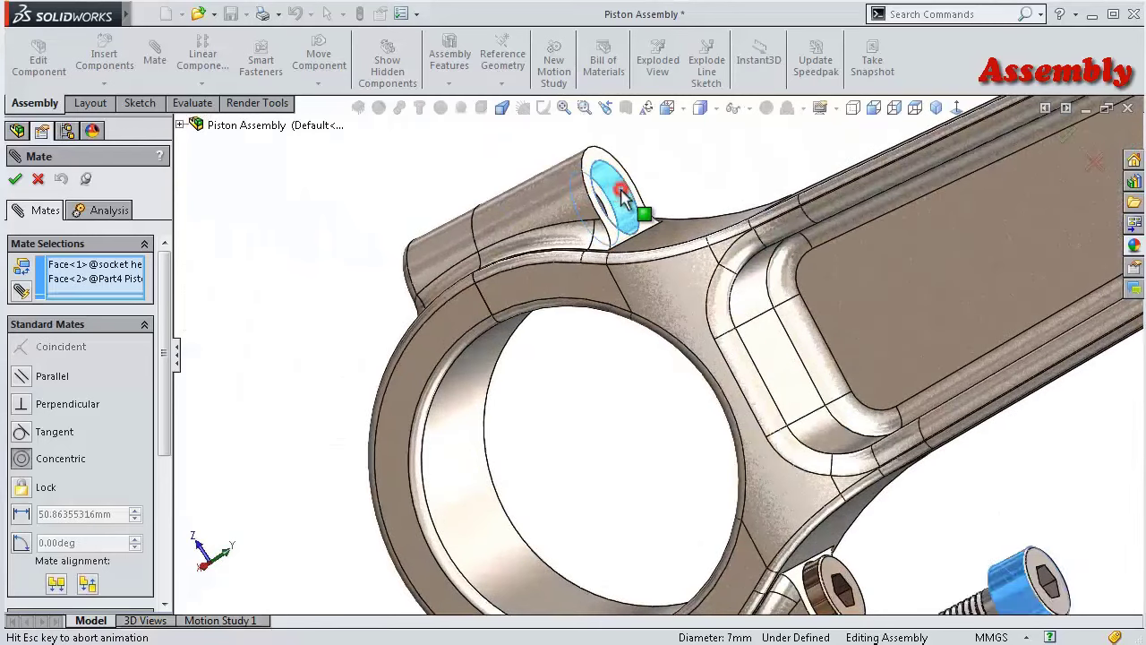
pyautogui.click(846, 150)
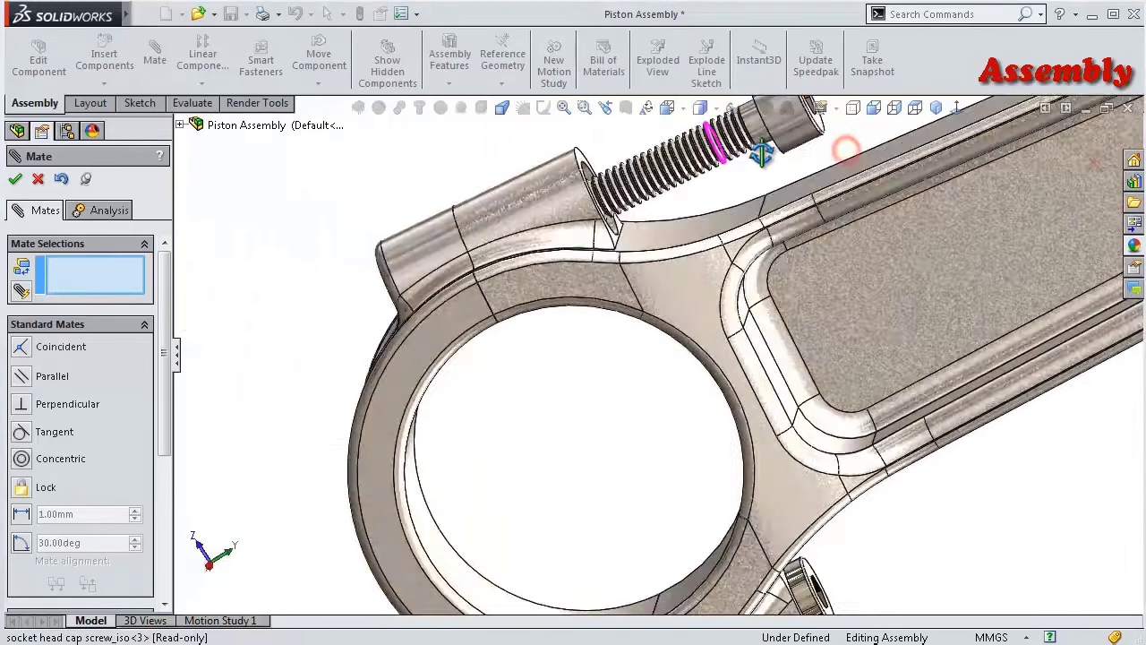
pyautogui.scroll(2, 788, 143)
# - Mate the copied screw's head face Coincident with the rod face so it sits flush
pyautogui.click(777, 143)
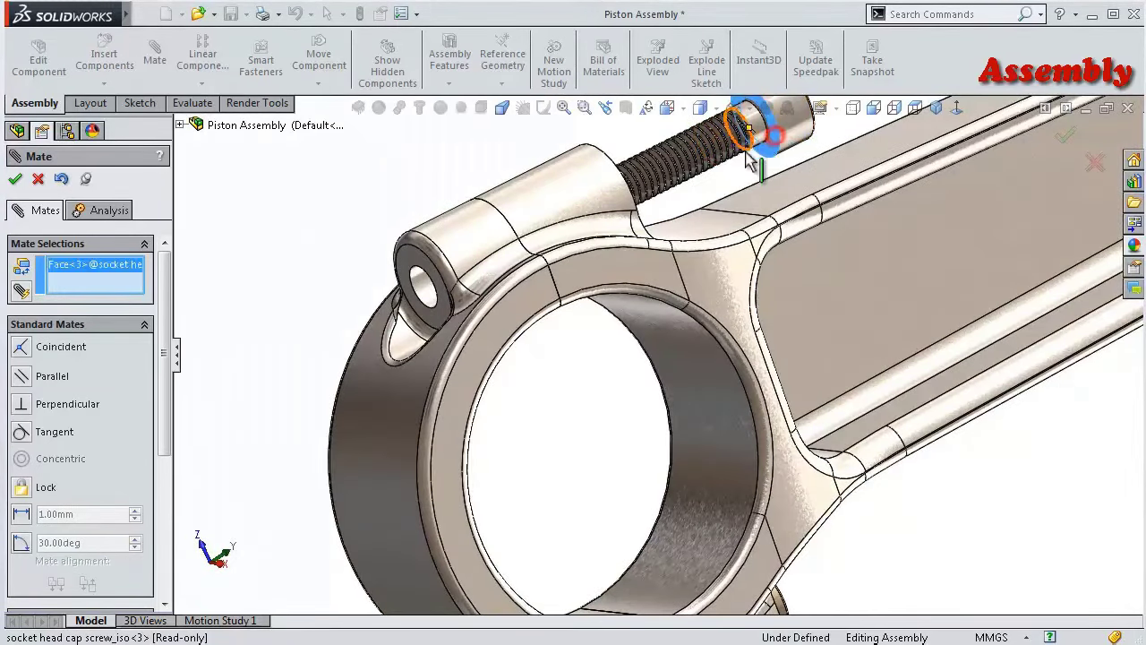
pyautogui.scroll(2, 681, 206)
pyautogui.scroll(2, 649, 224)
pyautogui.scroll(2, 663, 237)
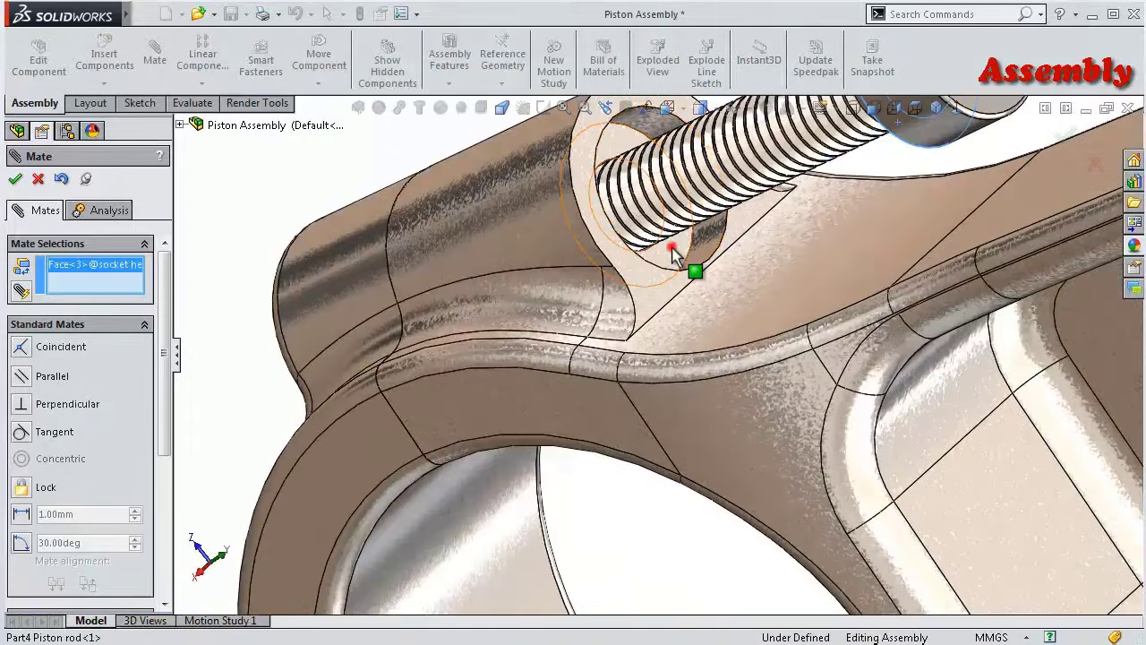
pyautogui.click(675, 254)
pyautogui.click(872, 208)
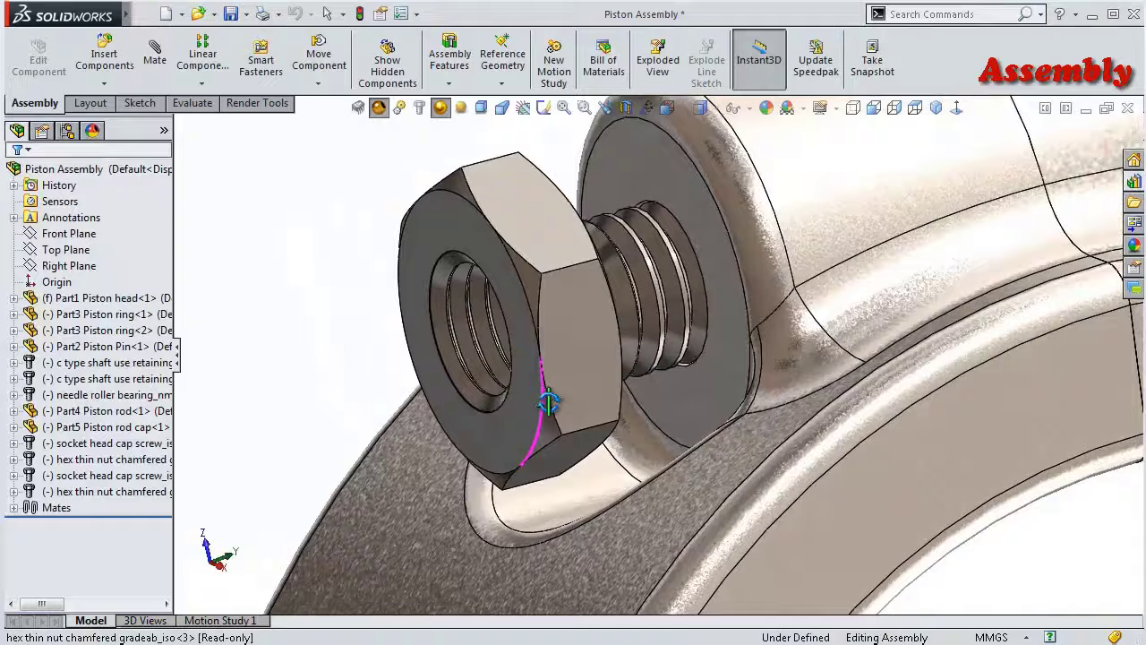
pyautogui.moveTo(548, 403)
pyautogui.mouseDown(button='middle')
pyautogui.moveTo(484, 552)
pyautogui.moveTo(627, 379)
pyautogui.mouseUp(button='middle')
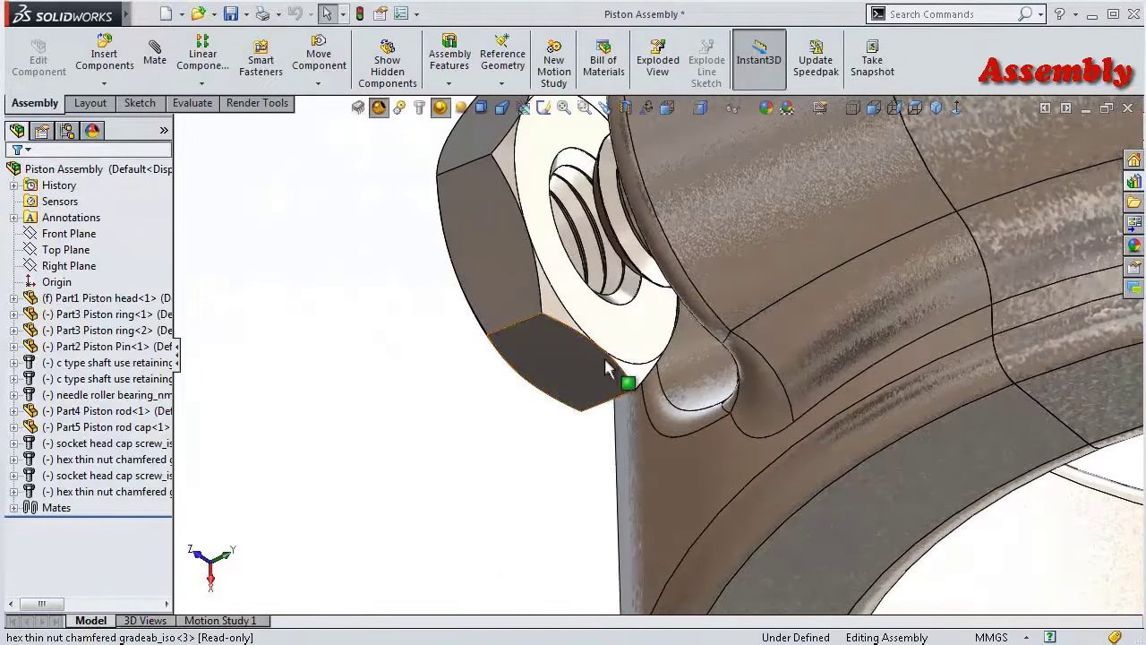
# - Mate the second nut's face Coincident with the rod cap and close the Mate PropertyManager
pyautogui.click(638, 333)
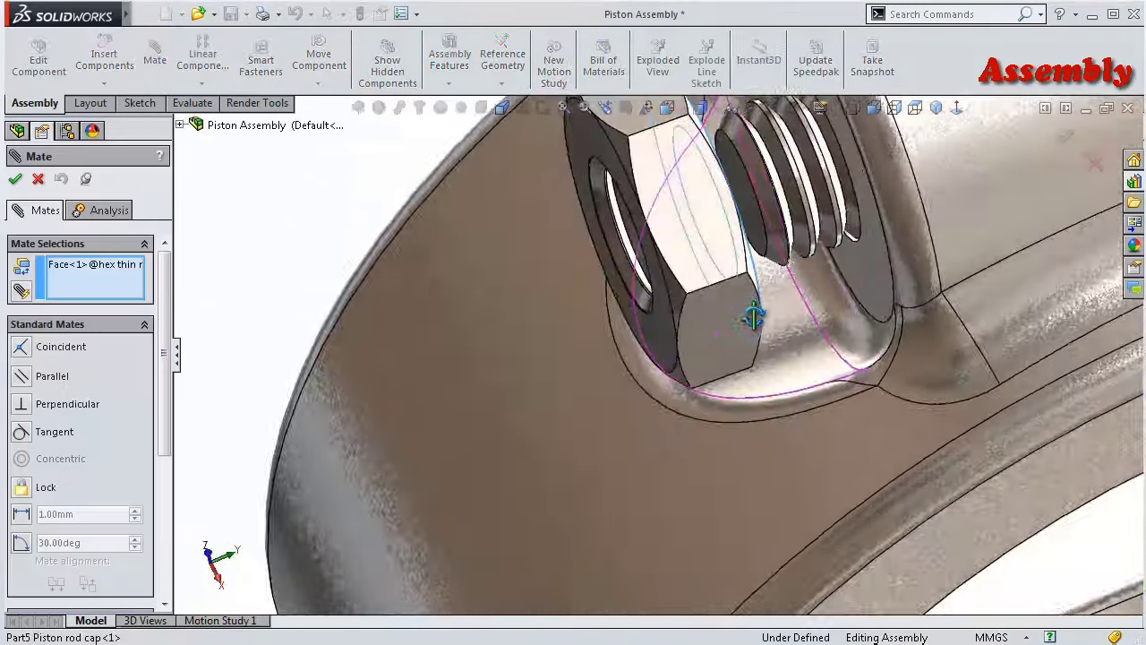
pyautogui.moveTo(710, 351); pyautogui.dragTo(886, 315, button='middle')
pyautogui.click(907, 295)
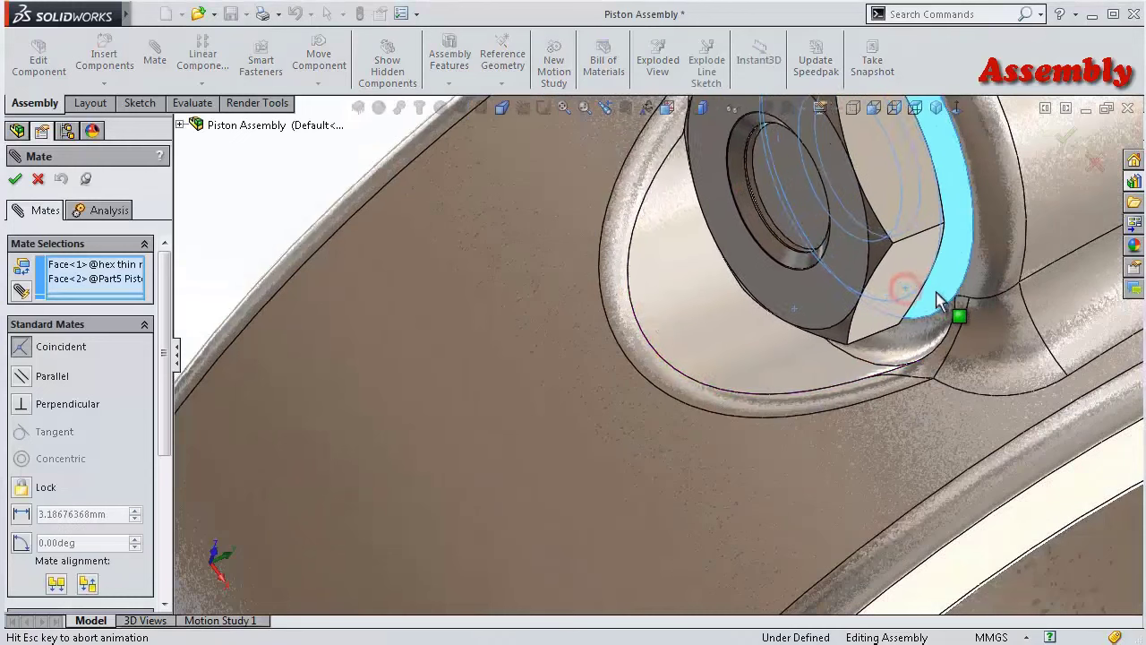
pyautogui.click(1122, 269)
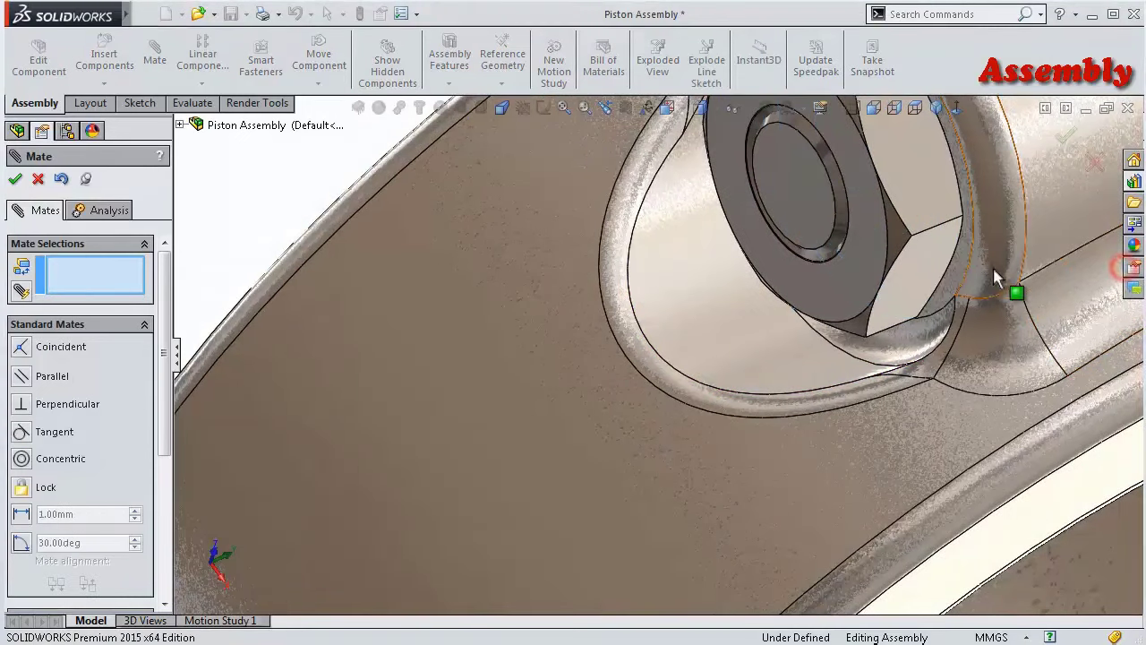
pyautogui.moveTo(997, 281); pyautogui.dragTo(858, 247, button='middle')
pyautogui.click(1062, 141)
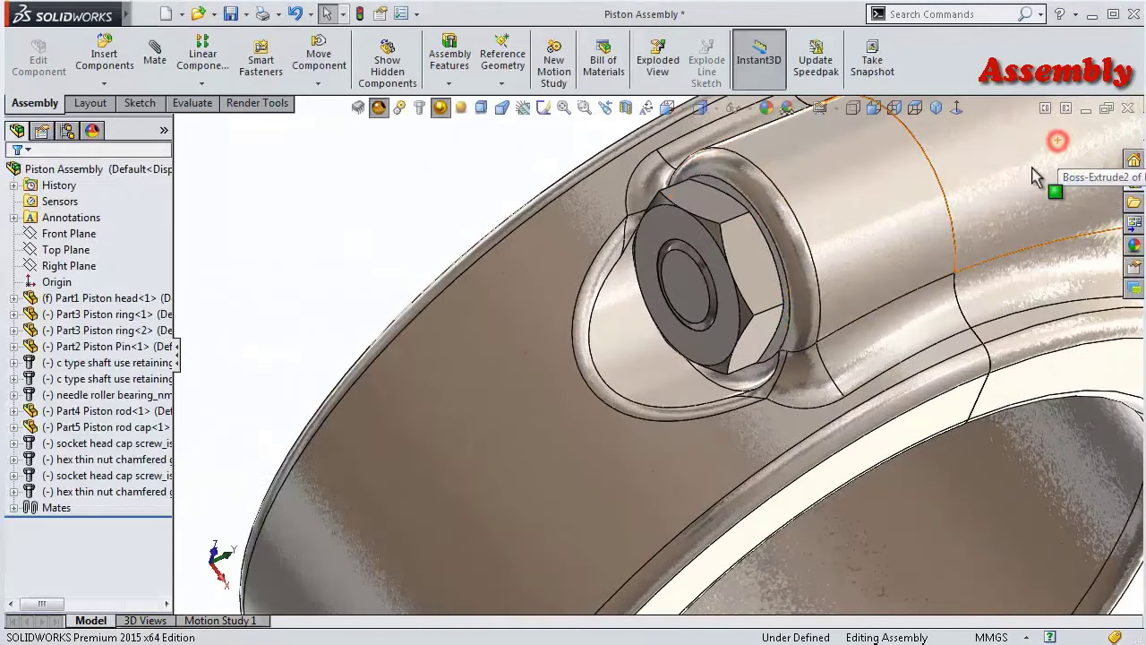
# - Collapse the FeatureManager tree and orbit to a centred view of the whole assembly
pyautogui.moveTo(1048, 174); pyautogui.dragTo(747, 358, button='middle')
pyautogui.scroll(3, 686, 455)
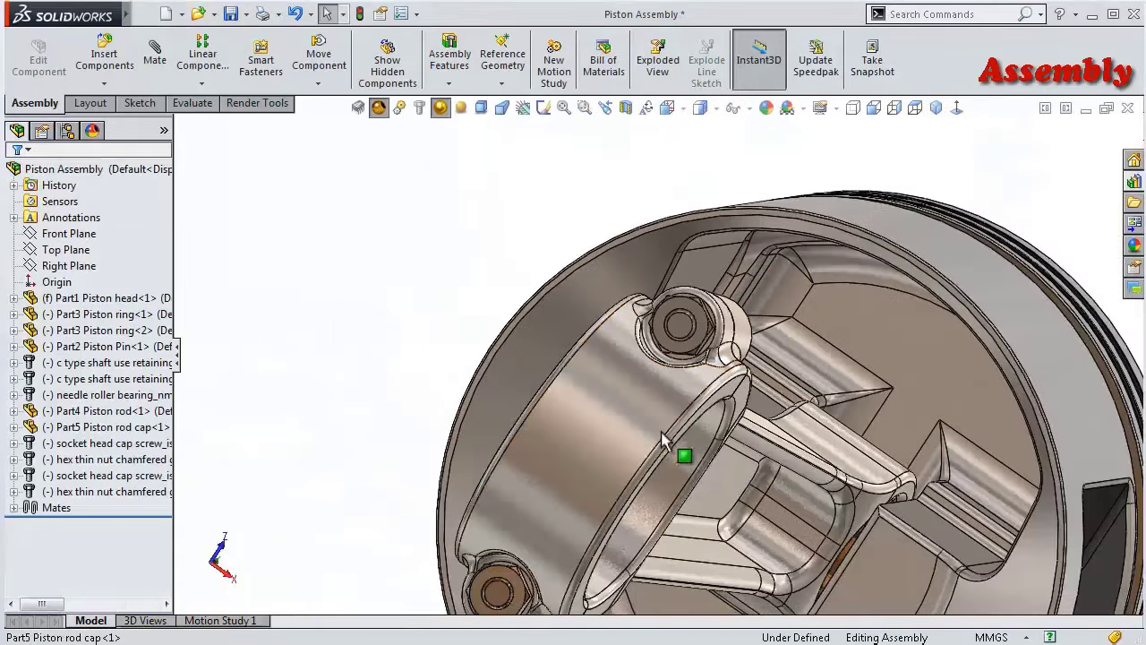
pyautogui.moveTo(686, 456)
pyautogui.mouseDown(button='middle')
pyautogui.moveTo(583, 460)
pyautogui.moveTo(582, 483)
pyautogui.moveTo(212, 352)
pyautogui.mouseUp(button='middle')
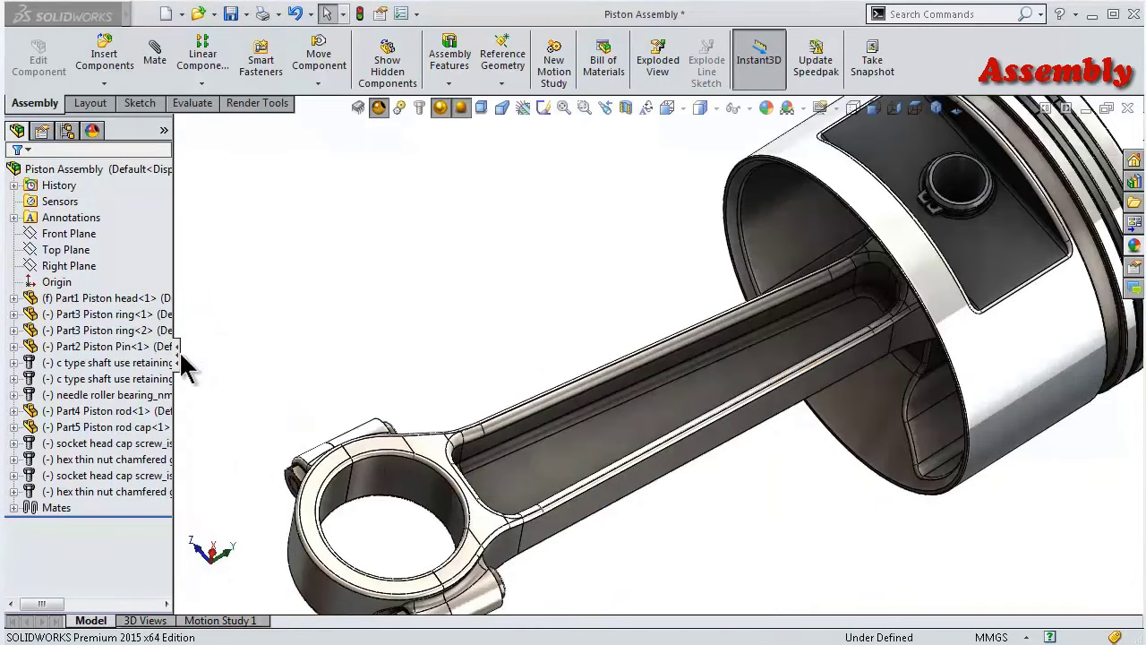
pyautogui.click(177, 357)
pyautogui.scroll(3, 562, 327)
pyautogui.moveTo(562, 327)
pyautogui.mouseDown(button='middle')
pyautogui.moveTo(540, 289)
pyautogui.moveTo(763, 342)
pyautogui.moveTo(887, 403)
pyautogui.mouseUp(button='middle')
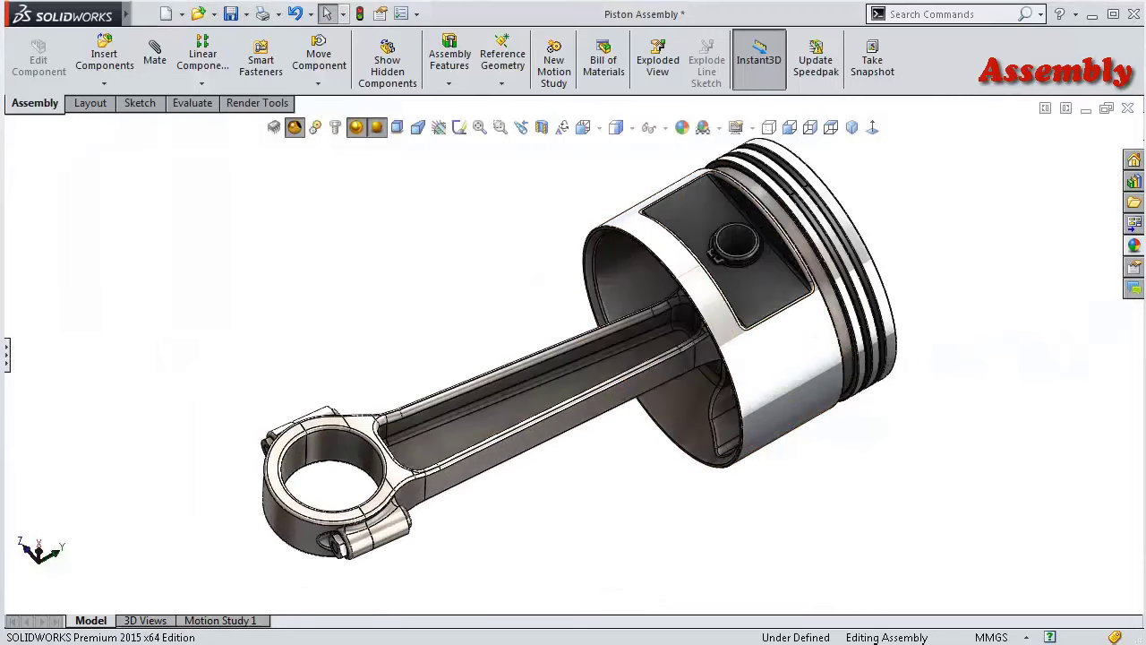
# - Switch the display to Hidden Lines Visible and inspect the whole piston and rod assembly
pyautogui.moveTo(855, 396); pyautogui.dragTo(862, 358, button='middle')
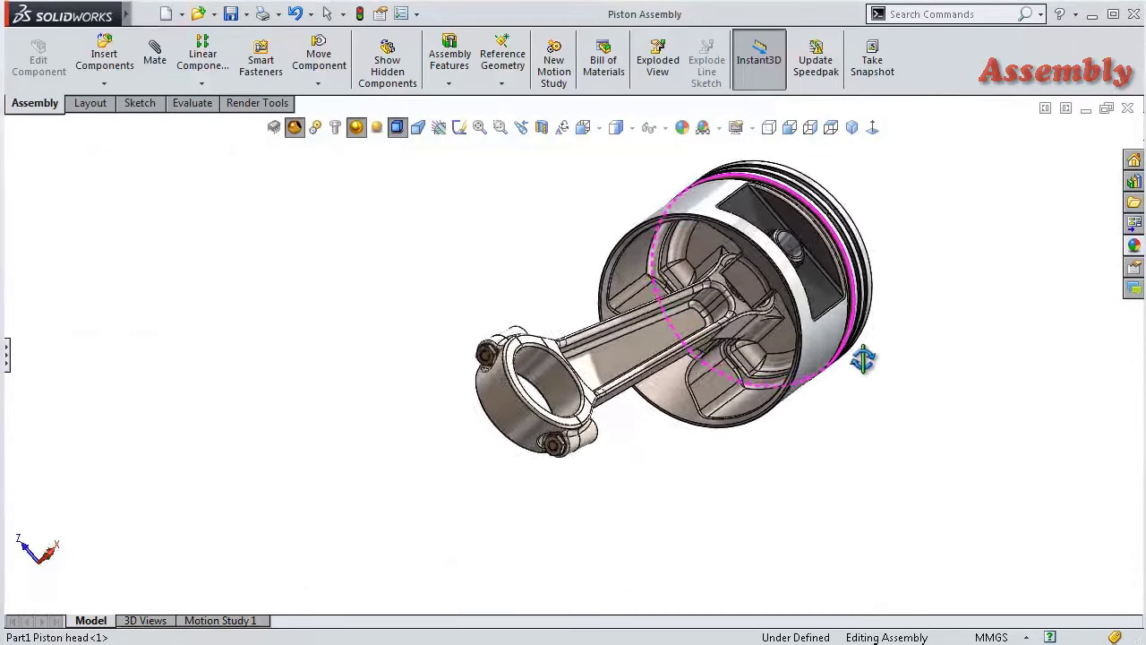
pyautogui.scroll(-5, 805, 376)
pyautogui.moveTo(684, 391); pyautogui.dragTo(477, 405, button='middle')
pyautogui.scroll(3, 470, 401)
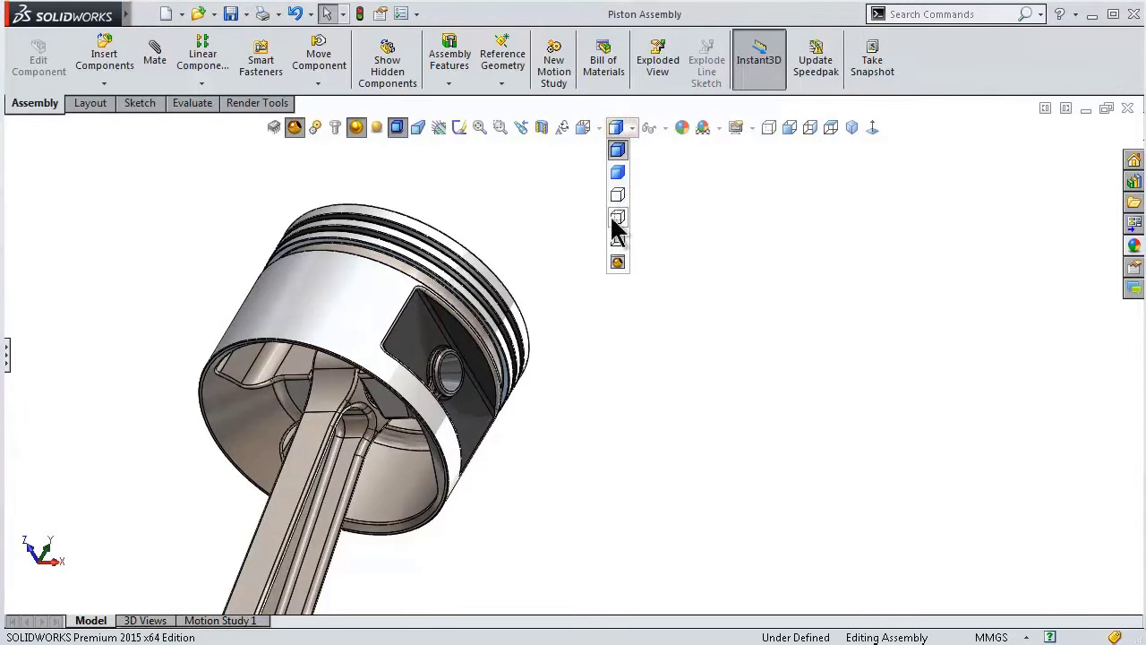
pyautogui.click(612, 218)
pyautogui.scroll(-4, 367, 376)
pyautogui.scroll(-4, 364, 387)
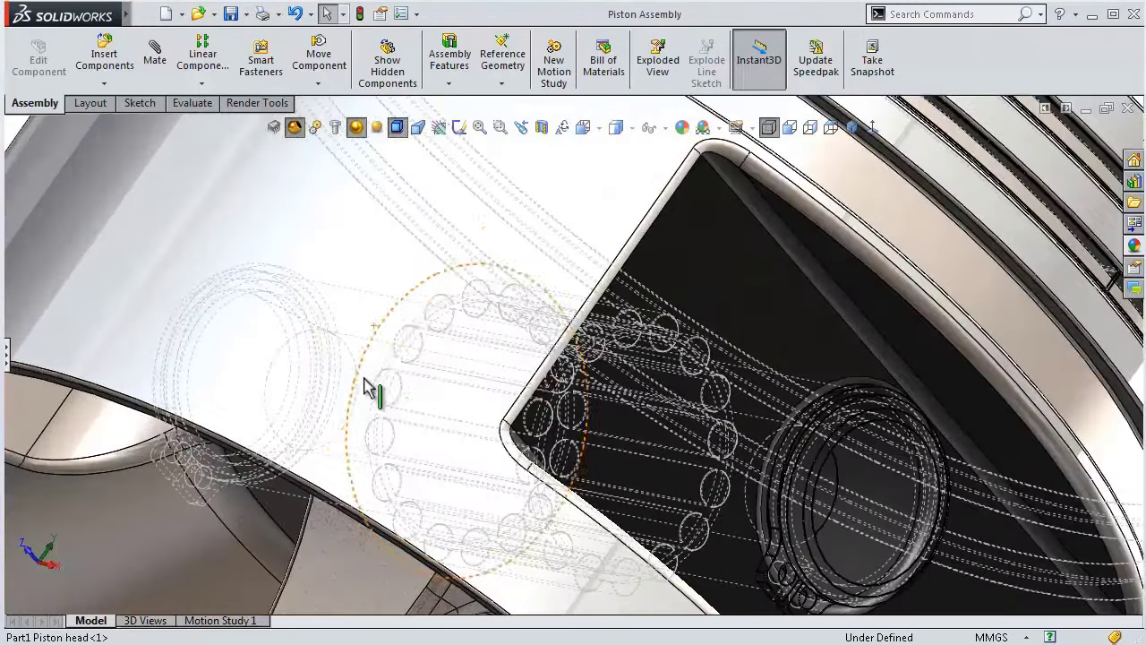
pyautogui.moveTo(365, 387)
pyautogui.mouseDown(button='middle')
pyautogui.moveTo(402, 402)
pyautogui.moveTo(427, 440)
pyautogui.moveTo(557, 532)
pyautogui.moveTo(573, 384)
pyautogui.mouseUp(button='middle')
pyautogui.scroll(6, 539, 435)
pyautogui.moveTo(540, 435)
pyautogui.mouseDown(button='middle')
pyautogui.moveTo(567, 440)
pyautogui.moveTo(609, 424)
pyautogui.moveTo(597, 389)
pyautogui.moveTo(494, 377)
pyautogui.mouseUp(button='middle')
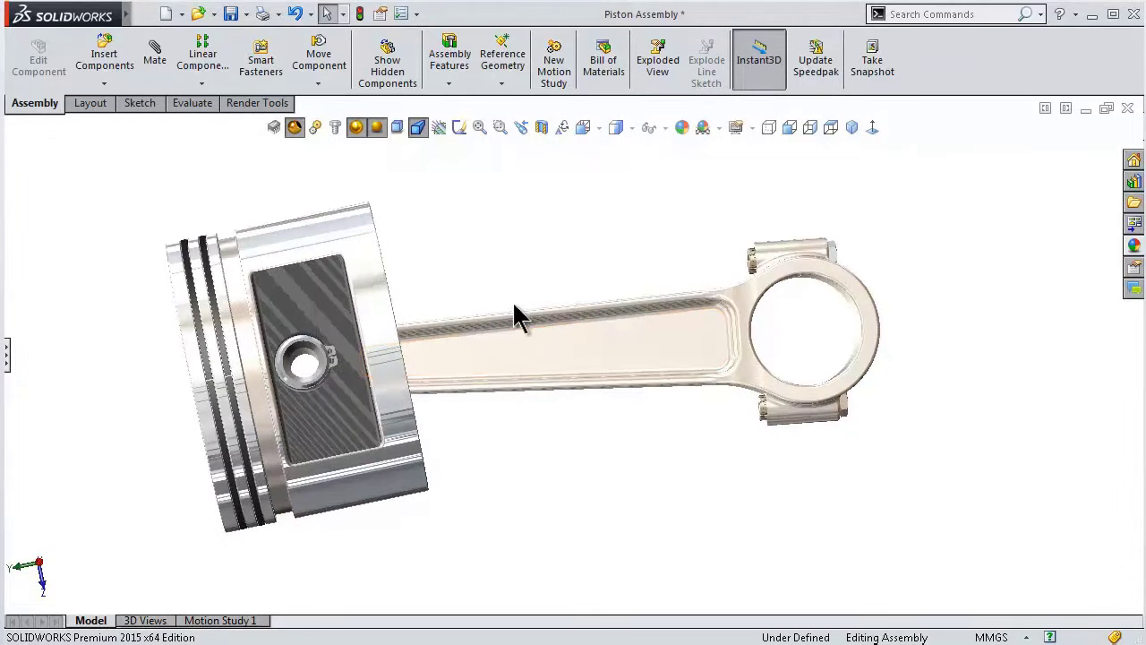
# - Swing the connecting rod about the piston pin to confirm free rotation, then save the assembly
pyautogui.moveTo(516, 317)
pyautogui.mouseDown(button='middle')
pyautogui.moveTo(501, 317)
pyautogui.moveTo(451, 266)
pyautogui.moveTo(417, 368)
pyautogui.moveTo(396, 359)
pyautogui.mouseUp(button='middle')
pyautogui.scroll(-2, 440, 350)
pyautogui.scroll(-5, 493, 328)
pyautogui.moveTo(493, 329)
pyautogui.mouseDown(button='middle')
pyautogui.moveTo(506, 323)
pyautogui.moveTo(517, 335)
pyautogui.moveTo(488, 350)
pyautogui.moveTo(557, 358)
pyautogui.moveTo(534, 354)
pyautogui.mouseUp(button='middle')
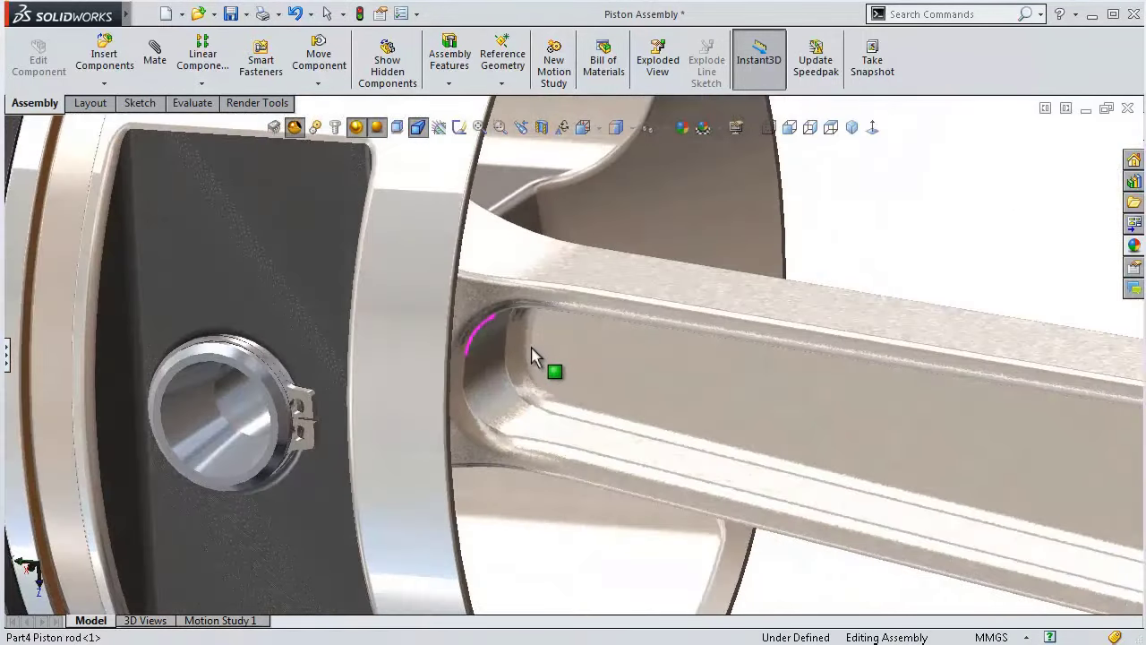
pyautogui.scroll(2, 532, 355)
pyautogui.moveTo(623, 295)
pyautogui.mouseDown(button='middle')
pyautogui.moveTo(524, 301)
pyautogui.moveTo(507, 286)
pyautogui.mouseUp(button='middle')
pyautogui.moveTo(507, 286)
pyautogui.mouseDown()
pyautogui.moveTo(491, 286)
pyautogui.moveTo(506, 262)
pyautogui.mouseUp()
pyautogui.moveTo(614, 394)
pyautogui.mouseDown(button='middle')
pyautogui.moveTo(605, 407)
pyautogui.moveTo(636, 418)
pyautogui.moveTo(619, 417)
pyautogui.moveTo(581, 474)
pyautogui.mouseUp(button='middle')
pyautogui.scroll(-2, 626, 423)
pyautogui.scroll(2, 690, 354)
pyautogui.scroll(3, 690, 358)
pyautogui.moveTo(717, 300)
pyautogui.mouseDown(button='middle')
pyautogui.moveTo(579, 310)
pyautogui.moveTo(411, 256)
pyautogui.moveTo(489, 188)
pyautogui.moveTo(417, 281)
pyautogui.mouseUp(button='middle')
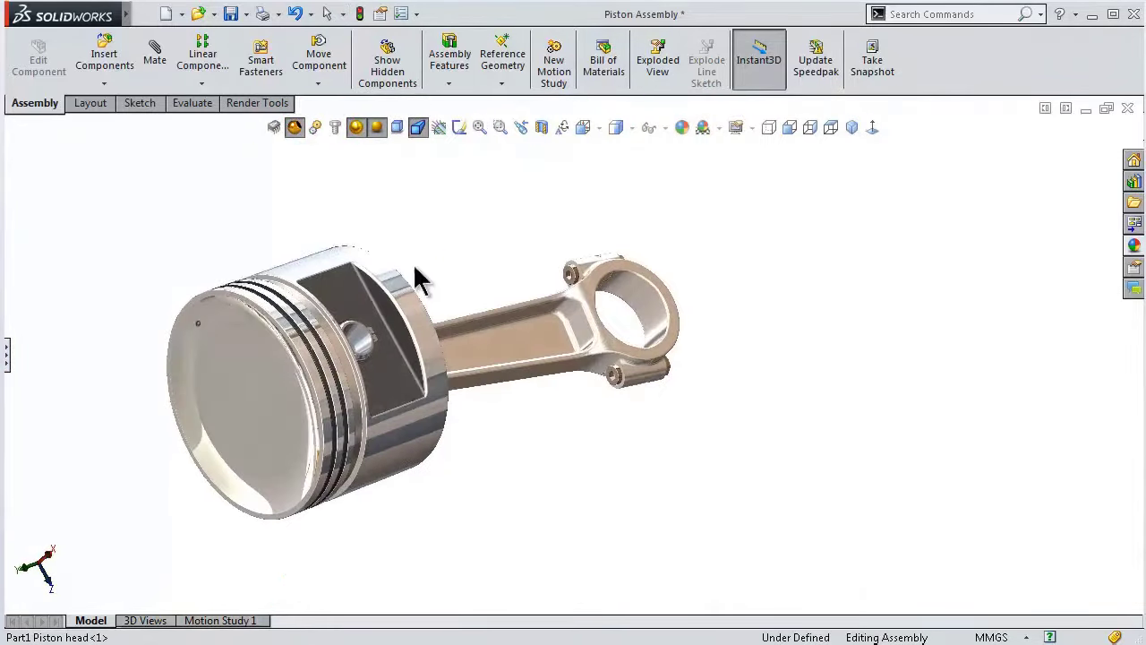
pyautogui.scroll(-1, 337, 422)
pyautogui.scroll(-3, 421, 349)
pyautogui.scroll(2, 505, 273)
pyautogui.hotkey('ctrl', 's')
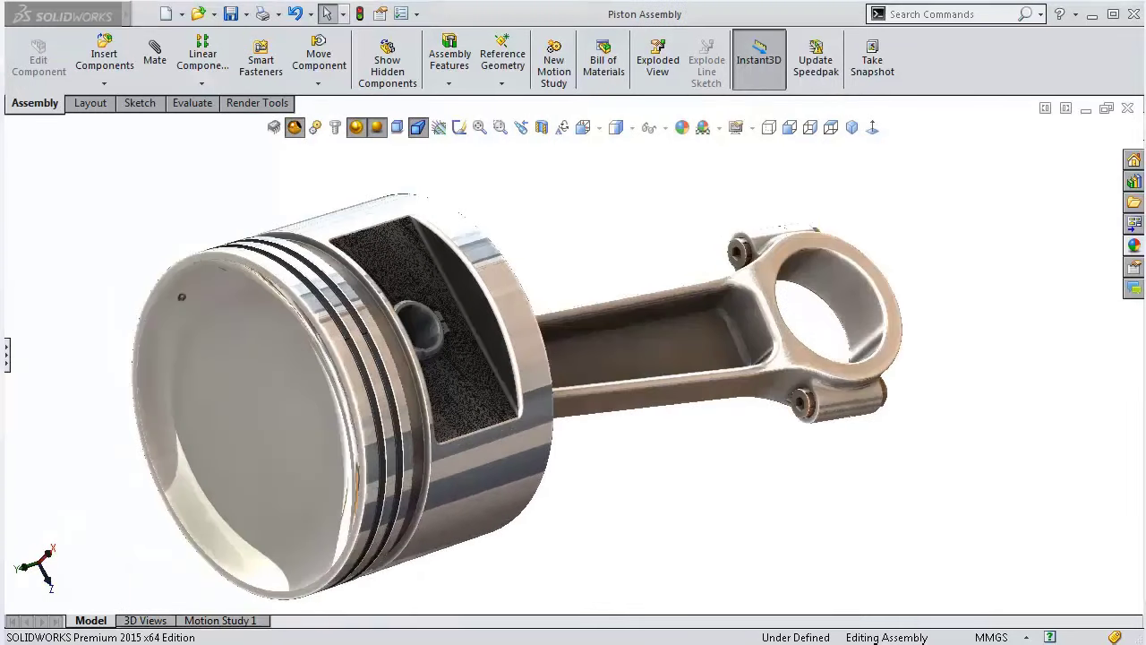